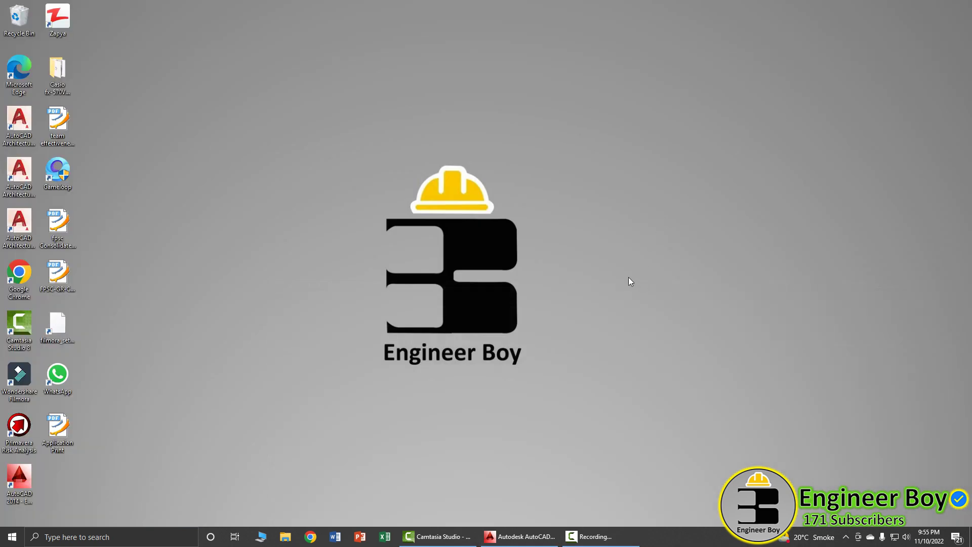
Restore the AutoCAD 2014 drawing window from the taskbar
{"action": "left_click", "coordinate": [517, 537]}
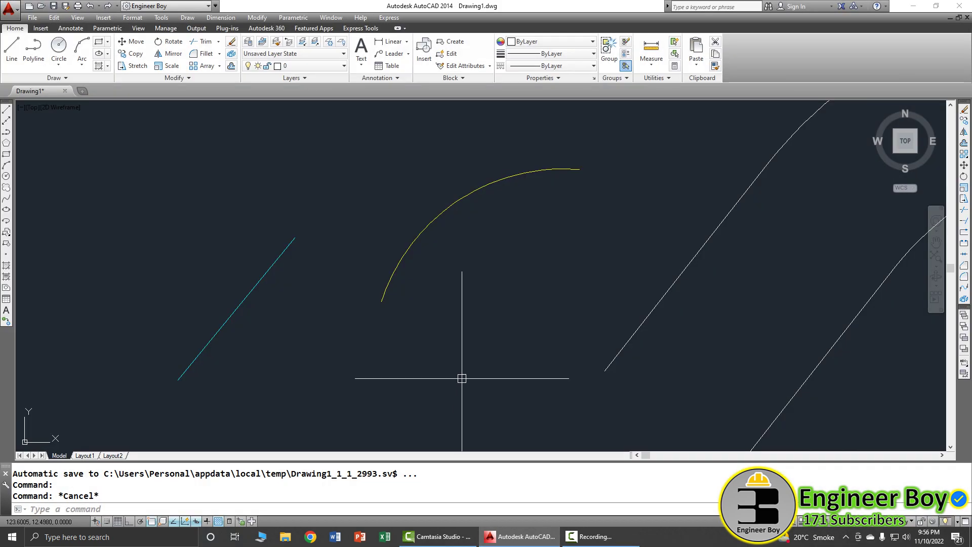
{"action": "left_click", "coordinate": [65, 78]}
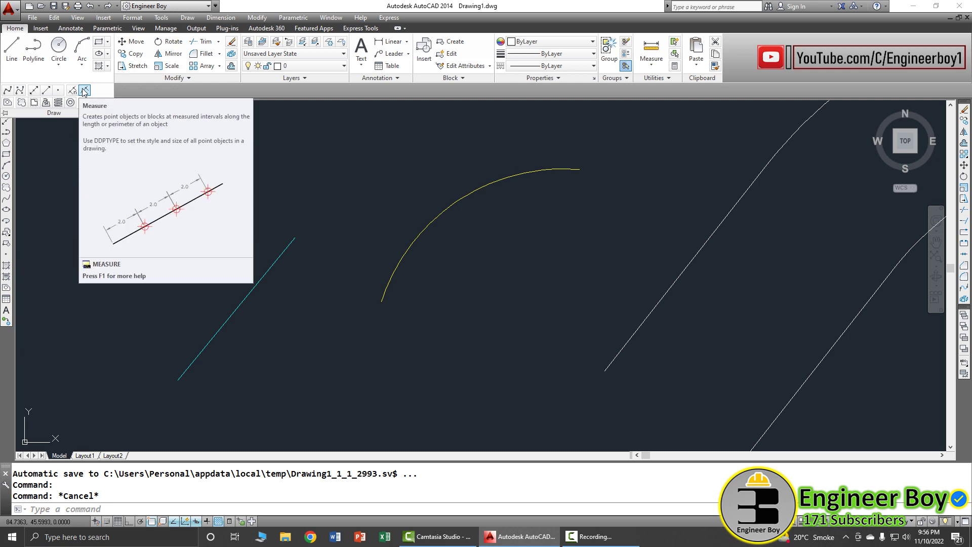
{"action": "left_click", "coordinate": [187, 18]}
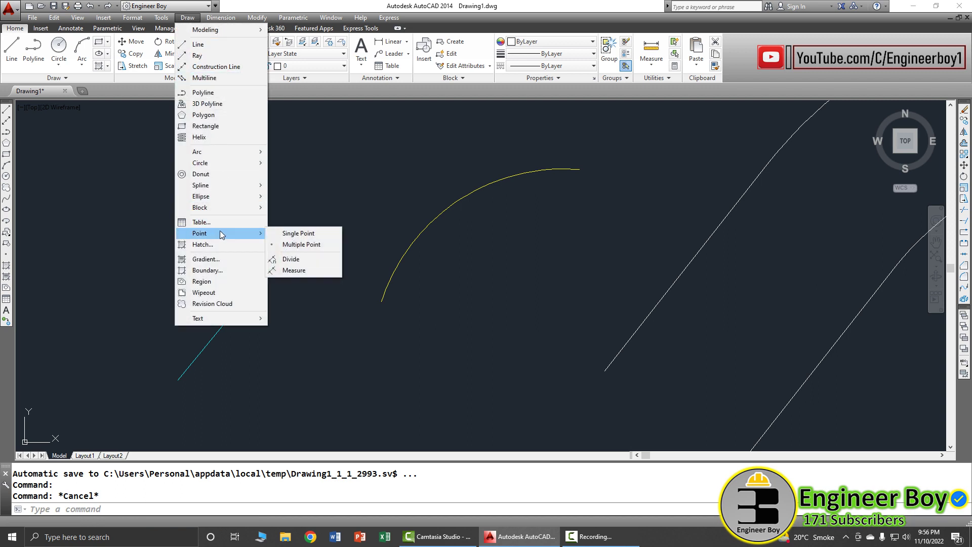
{"action": "mouse_move", "coordinate": [220, 233]}
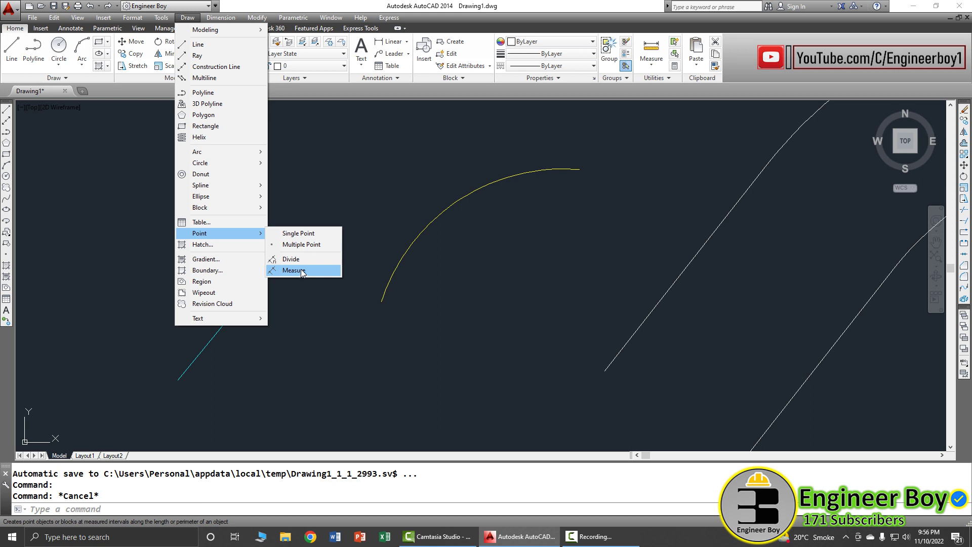
{"action": "left_click", "coordinate": [53, 77]}
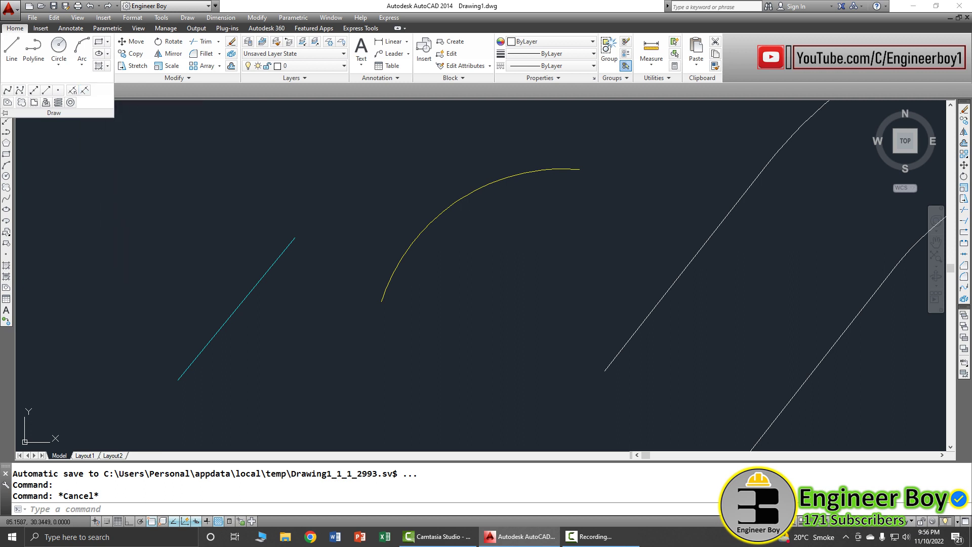
Run MEASURE (ME) on the cyan line with a 5-unit segment length
{"action": "left_click", "coordinate": [109, 265]}
{"action": "type", "text": "ME"}
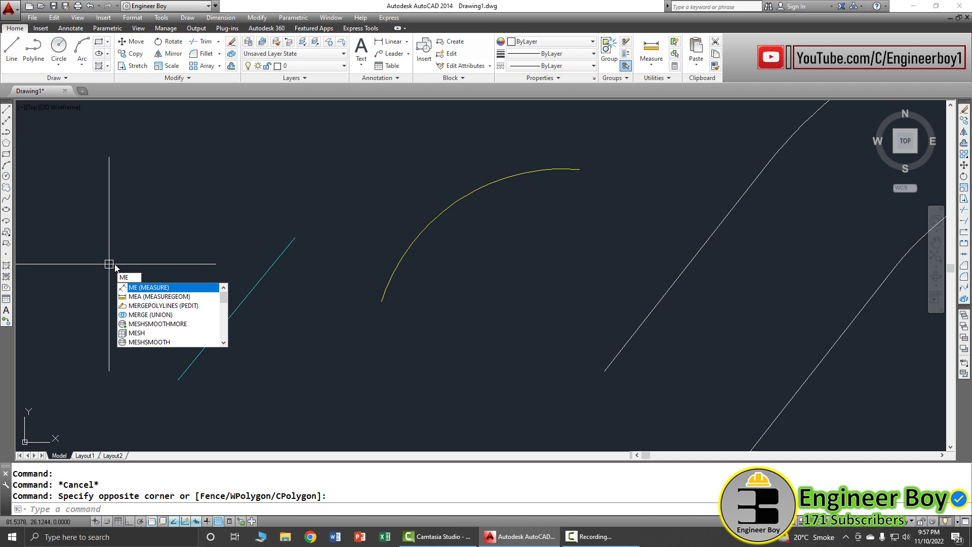
{"action": "key", "text": "Return"}
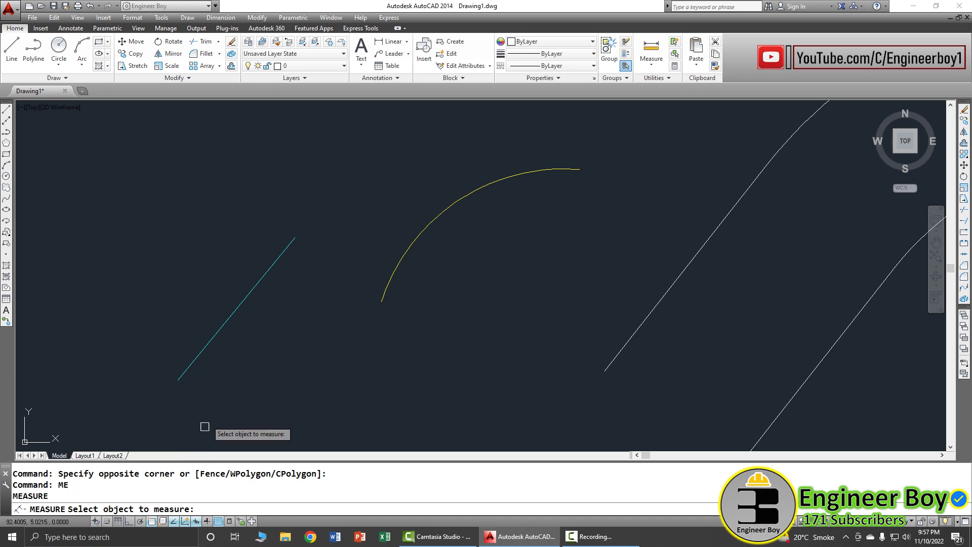
{"action": "left_click", "coordinate": [222, 327]}
{"action": "type", "text": "5"}
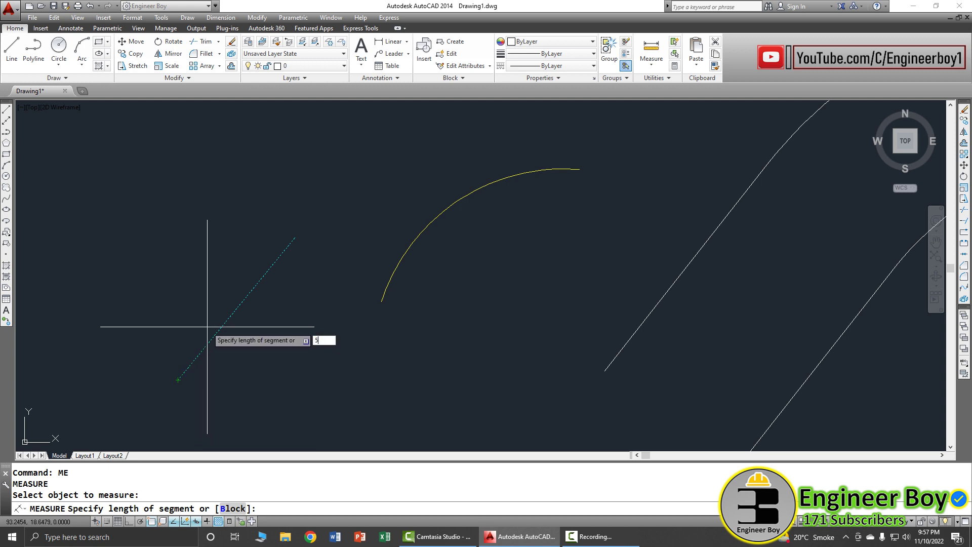
{"action": "key", "text": "Return"}
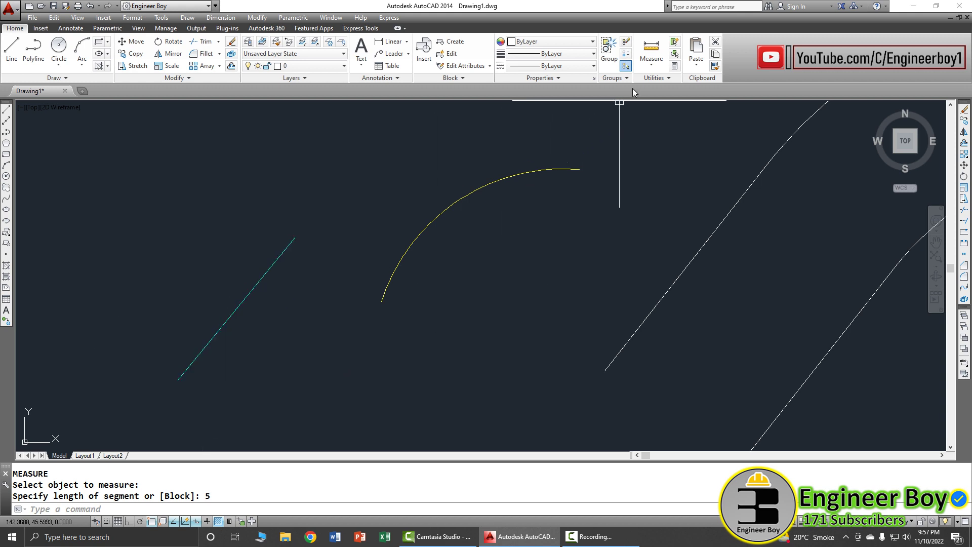
Set the point style to the X marker
{"action": "left_click", "coordinate": [664, 80]}
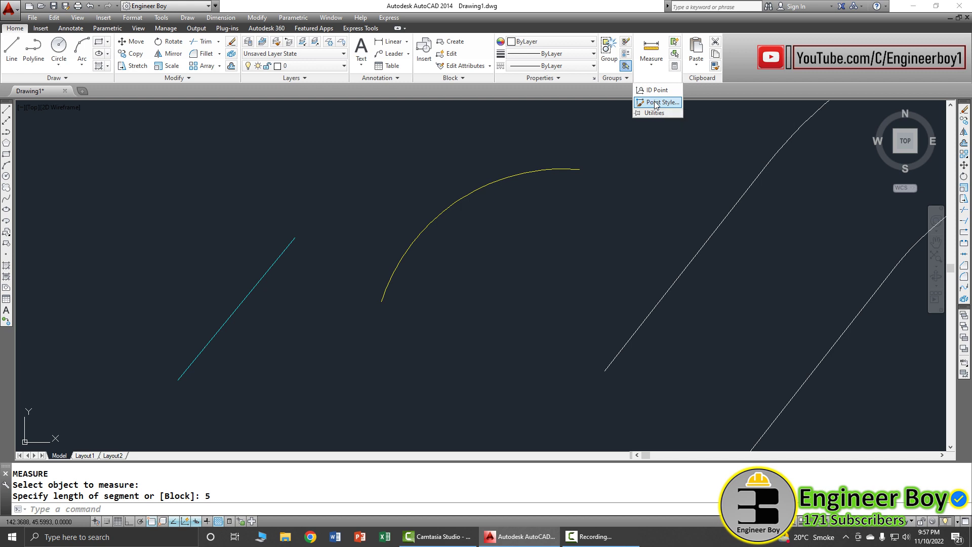
{"action": "left_click", "coordinate": [660, 102]}
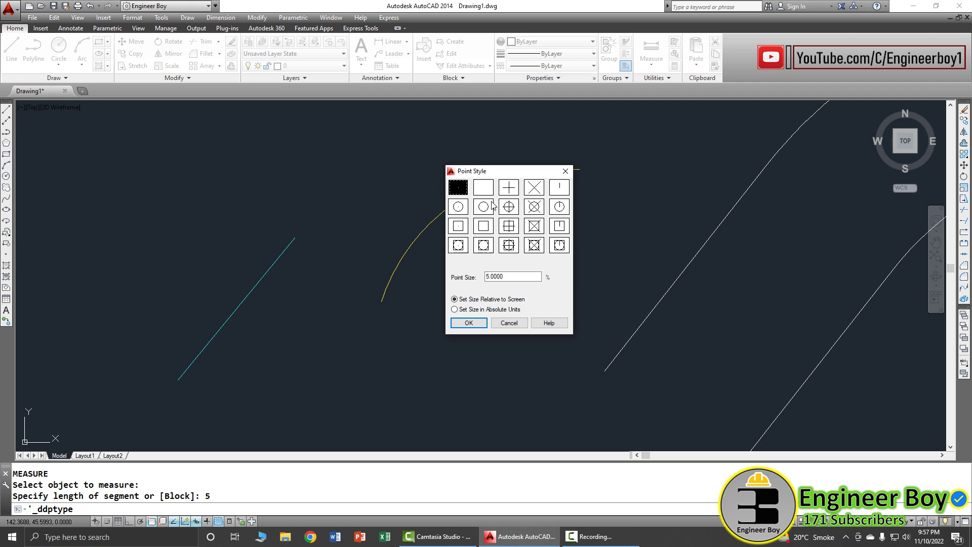
{"action": "left_click", "coordinate": [469, 325]}
{"action": "scroll", "coordinate": [228, 319], "scroll_direction": "up", "scroll_amount": 2}
{"action": "scroll", "coordinate": [272, 315], "scroll_direction": "up", "scroll_amount": 2}
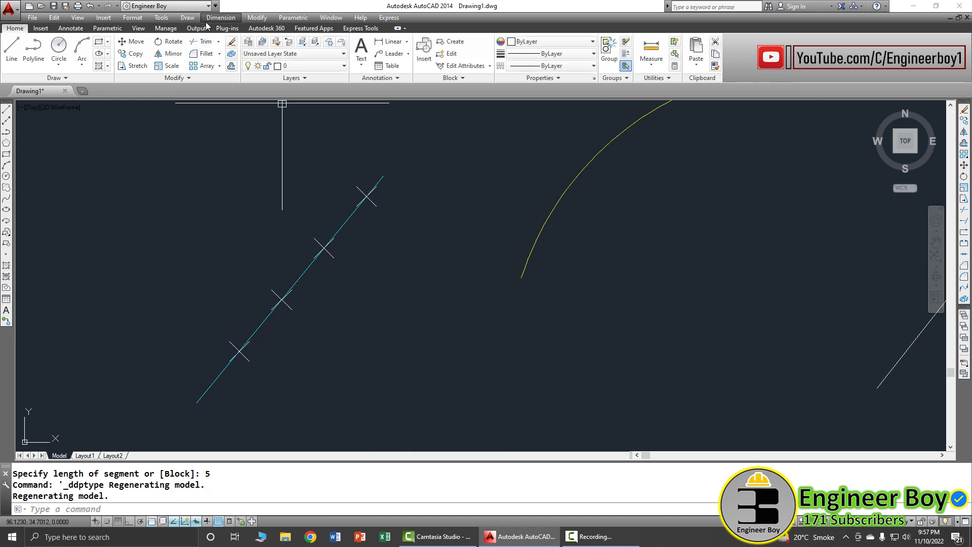
Add aligned dimensions to the first three cyan-line gaps (5.0000, 5.0000, 5.0004)
{"action": "left_click", "coordinate": [220, 18]}
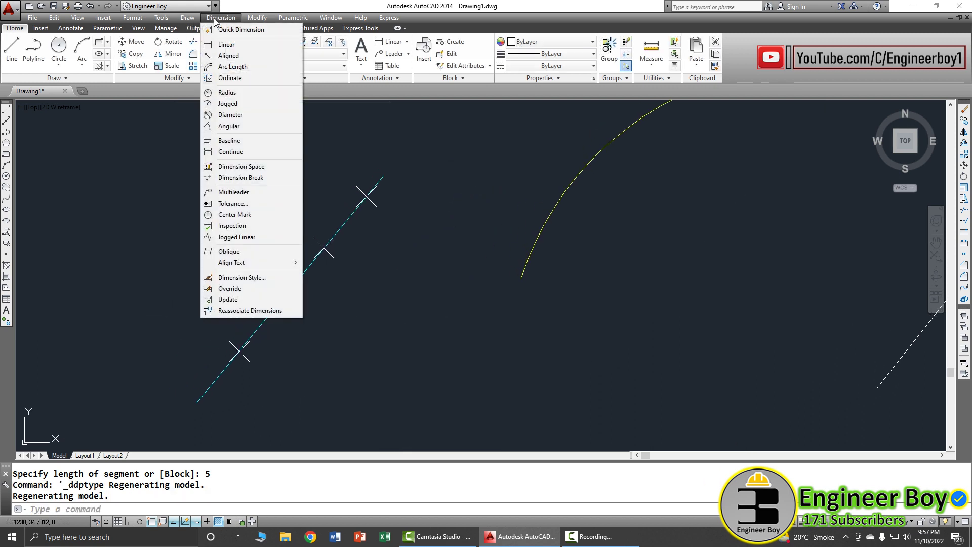
{"action": "left_click", "coordinate": [242, 53]}
{"action": "left_click", "coordinate": [197, 402]}
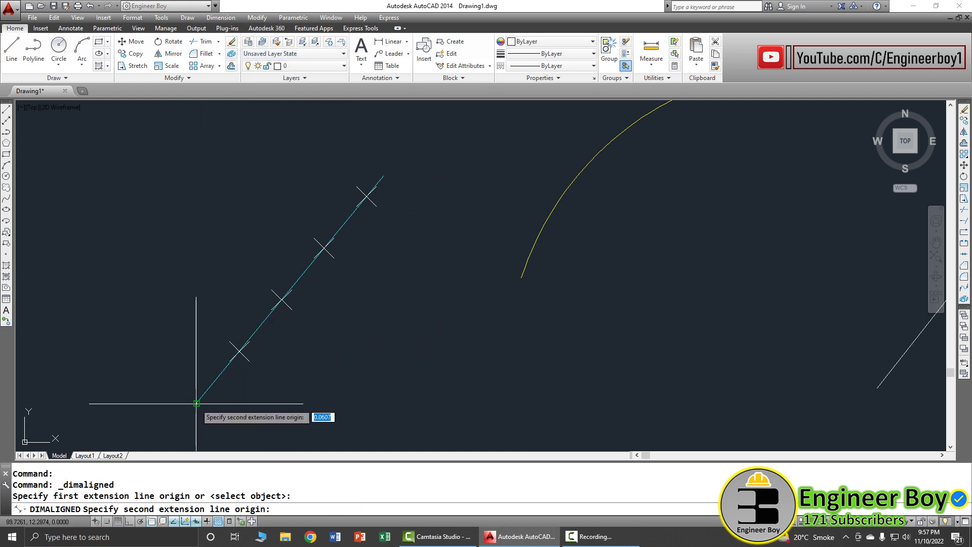
{"action": "left_click", "coordinate": [241, 352]}
{"action": "left_click", "coordinate": [206, 345]}
{"action": "scroll", "coordinate": [180, 365], "scroll_direction": "up", "scroll_amount": 1}
{"action": "scroll", "coordinate": [228, 357], "scroll_direction": "up", "scroll_amount": 1}
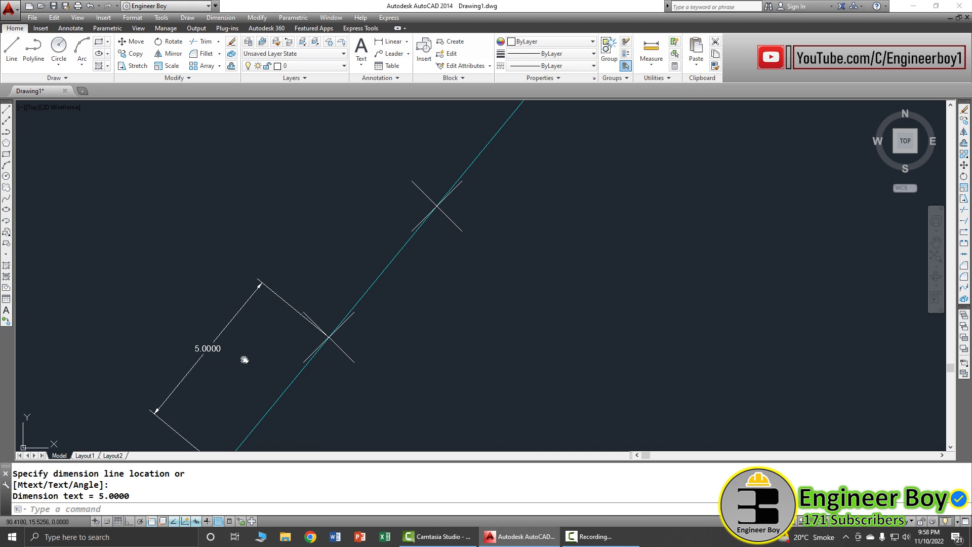
{"action": "key", "text": "Return"}
{"action": "left_click", "coordinate": [329, 337]}
{"action": "left_click", "coordinate": [439, 206]}
{"action": "left_click", "coordinate": [346, 169]}
{"action": "scroll", "coordinate": [248, 356], "scroll_direction": "down", "scroll_amount": 1}
{"action": "scroll", "coordinate": [381, 198], "scroll_direction": "up", "scroll_amount": 1}
{"action": "key", "text": "Return"}
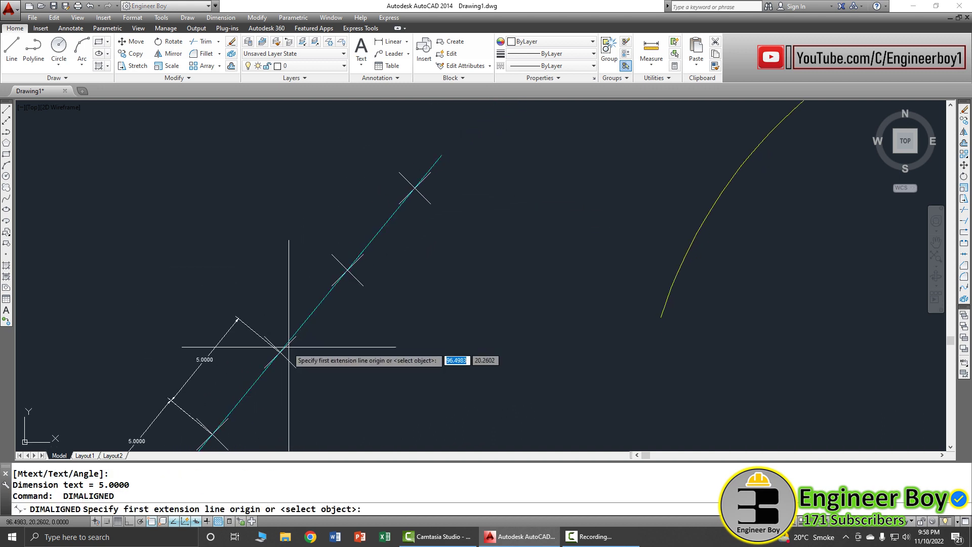
{"action": "left_click", "coordinate": [307, 320]}
{"action": "left_click", "coordinate": [352, 268]}
{"action": "left_click", "coordinate": [410, 191]}
Dimension the upper 5.0000 gap and the 2.0000 remainder, then select the cyan line
{"action": "key", "text": "Return"}
{"action": "left_click", "coordinate": [352, 268]}
{"action": "left_click", "coordinate": [411, 190]}
{"action": "left_click", "coordinate": [384, 163]}
{"action": "key", "text": "Return"}
{"action": "left_click", "coordinate": [439, 164]}
{"action": "key", "text": "Escape"}
{"action": "key", "text": "Return"}
{"action": "left_click", "coordinate": [439, 160]}
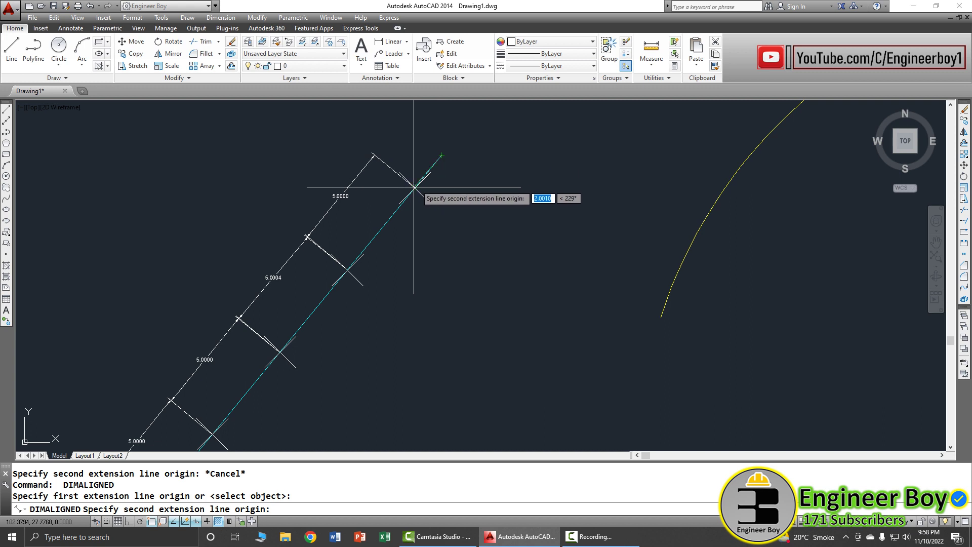
{"action": "left_click", "coordinate": [411, 190]}
{"action": "left_click", "coordinate": [397, 147]}
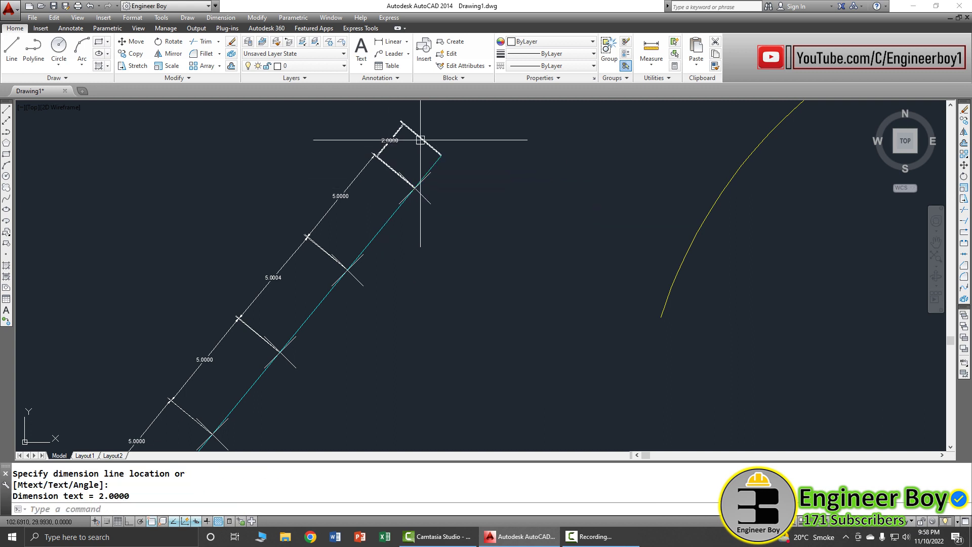
{"action": "scroll", "coordinate": [413, 179], "scroll_direction": "up", "scroll_amount": 3}
{"action": "scroll", "coordinate": [413, 178], "scroll_direction": "down", "scroll_amount": 5}
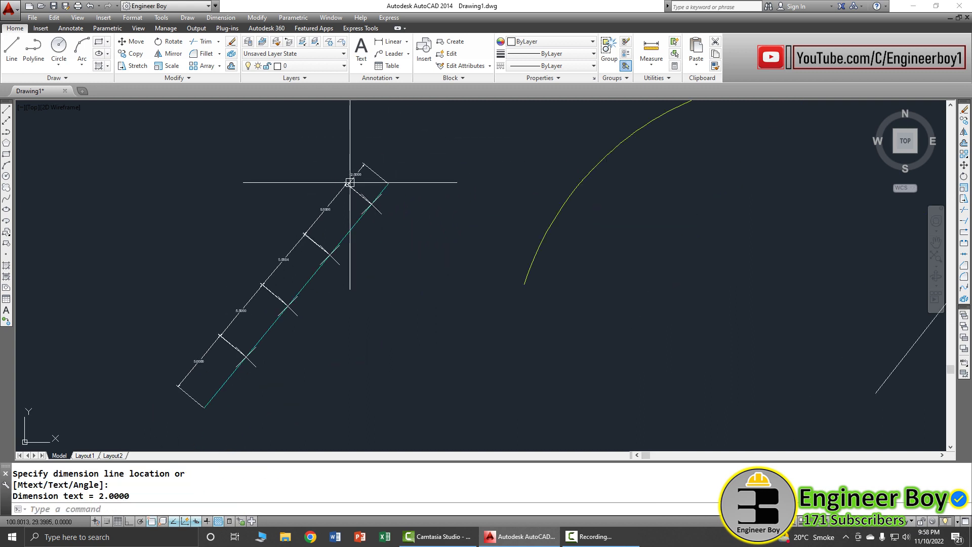
{"action": "left_click", "coordinate": [351, 232]}
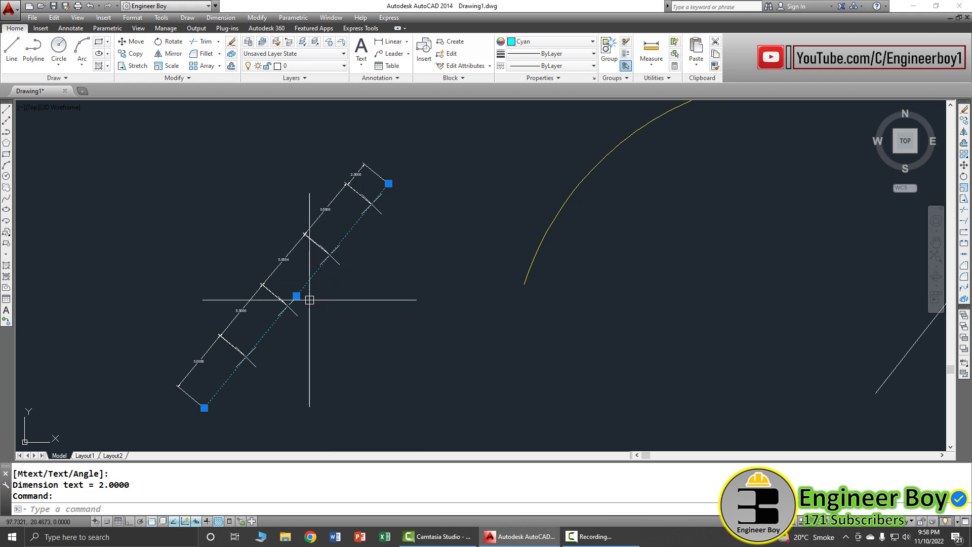
{"action": "type", "text": "co"}
Copy the cyan line to the right of the original
{"action": "key", "text": "Return"}
{"action": "left_click", "coordinate": [358, 297]}
{"action": "left_click", "coordinate": [408, 328]}
{"action": "key", "text": "Escape"}
{"action": "scroll", "coordinate": [403, 304], "scroll_direction": "down", "scroll_amount": 1}
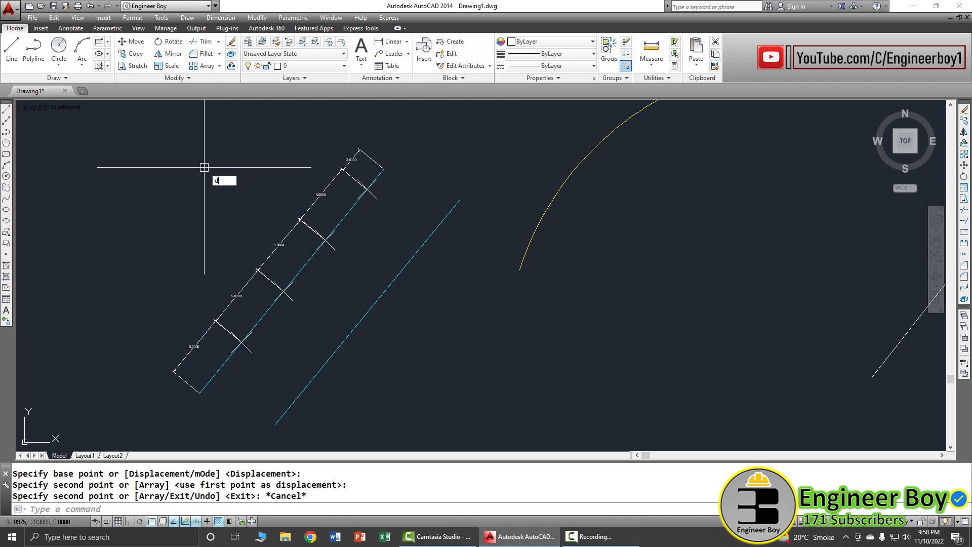
{"action": "type", "text": "iv"}
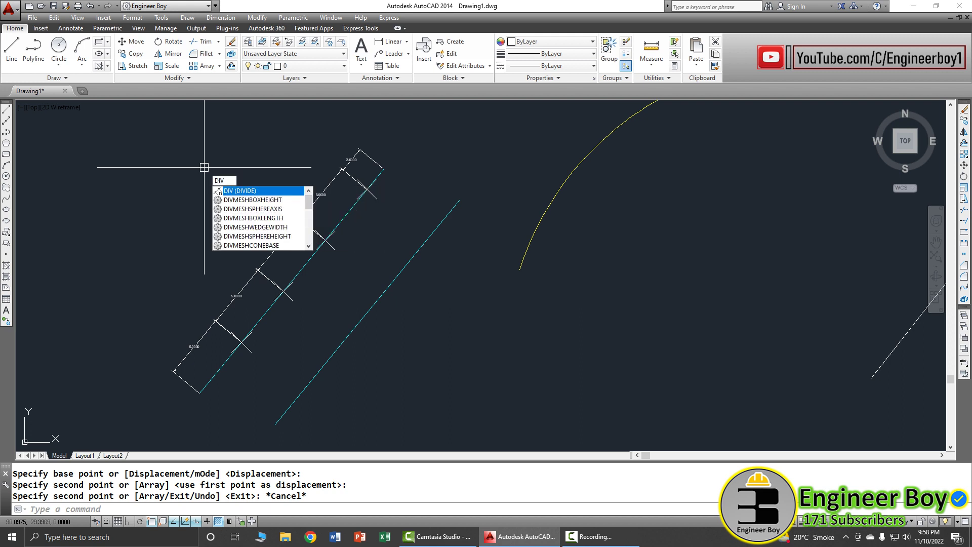
Divide the copied line into 4 equal segments
{"action": "key", "text": "Return"}
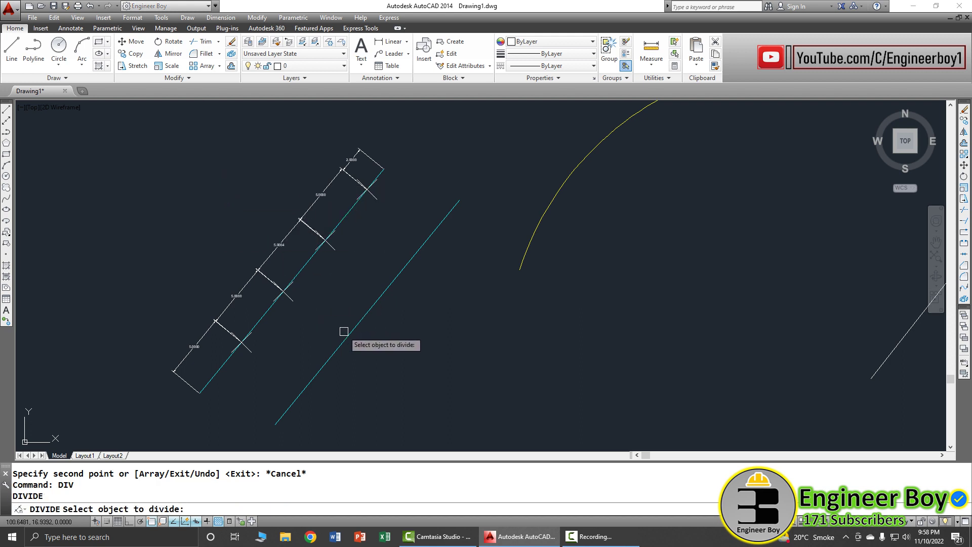
{"action": "left_click", "coordinate": [344, 332]}
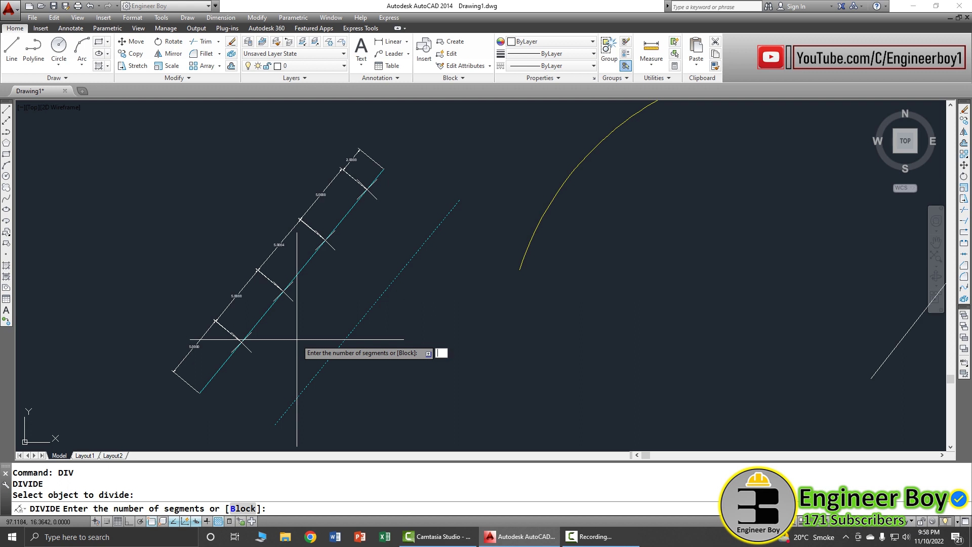
{"action": "type", "text": "4"}
{"action": "key", "text": "Return"}
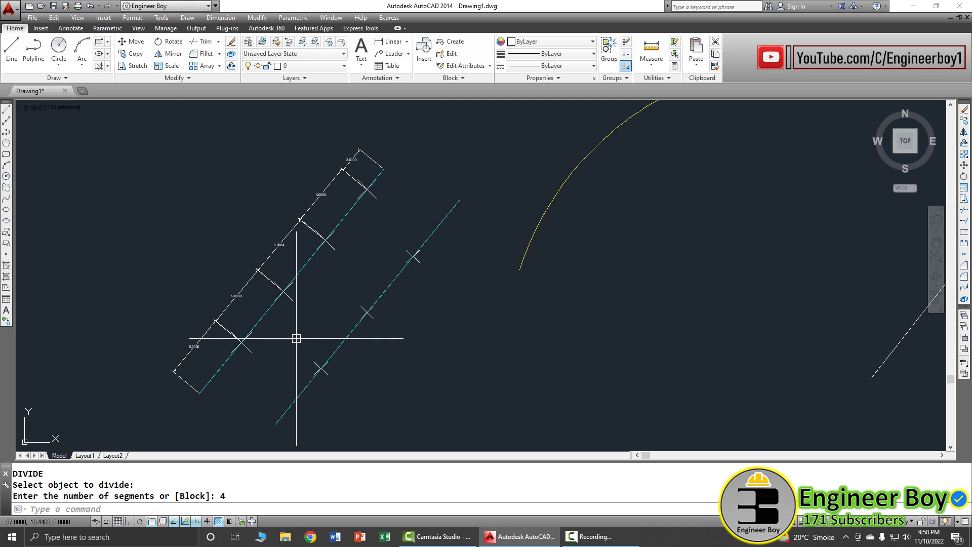
Add aligned dimensions to the first two gaps on the copied line (5.5000, 5.5004)
{"action": "left_click", "coordinate": [222, 18]}
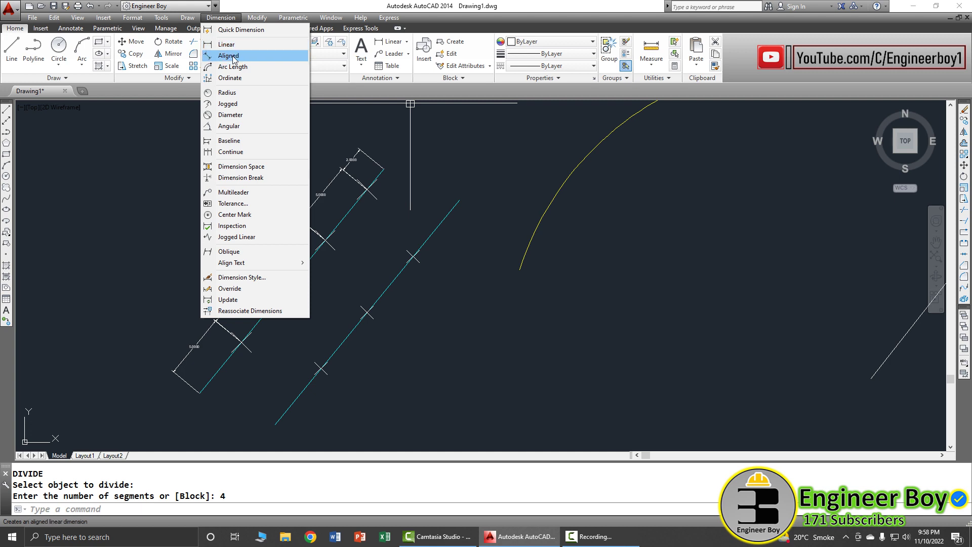
{"action": "left_click", "coordinate": [229, 55]}
{"action": "left_click", "coordinate": [357, 200]}
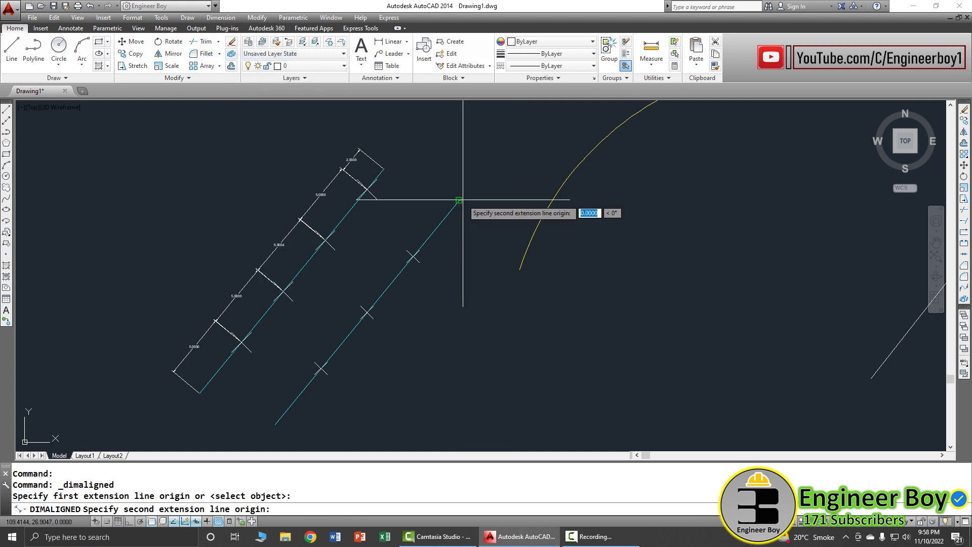
{"action": "left_click", "coordinate": [415, 258]}
{"action": "left_click", "coordinate": [410, 228]}
{"action": "scroll", "coordinate": [409, 228], "scroll_direction": "up", "scroll_amount": 4}
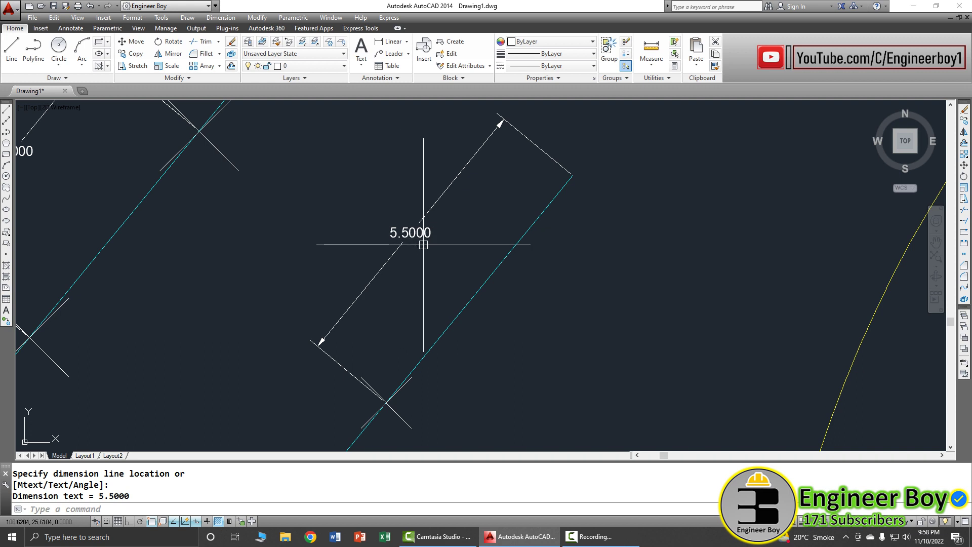
{"action": "scroll", "coordinate": [418, 248], "scroll_direction": "down", "scroll_amount": 2}
{"action": "scroll", "coordinate": [403, 251], "scroll_direction": "down", "scroll_amount": 3}
{"action": "key", "text": "Return"}
{"action": "left_click", "coordinate": [365, 320]}
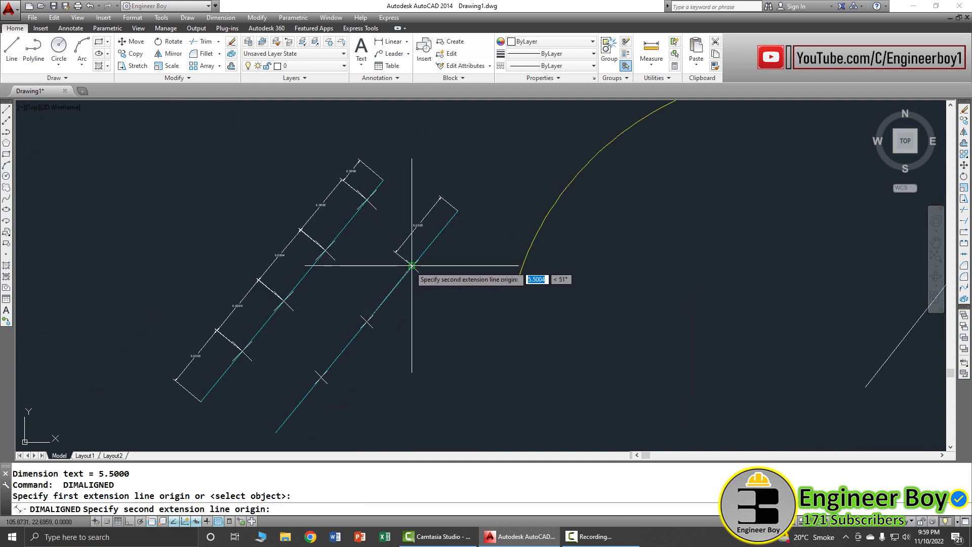
{"action": "left_click", "coordinate": [366, 321]}
{"action": "left_click", "coordinate": [369, 324]}
Dimension the remaining two gaps on the copied line, both 5.5000
{"action": "key", "text": "Return"}
{"action": "left_click", "coordinate": [351, 308]}
{"action": "left_click", "coordinate": [321, 377]}
{"action": "left_click", "coordinate": [313, 355]}
{"action": "key", "text": "Return"}
{"action": "left_click", "coordinate": [323, 376]}
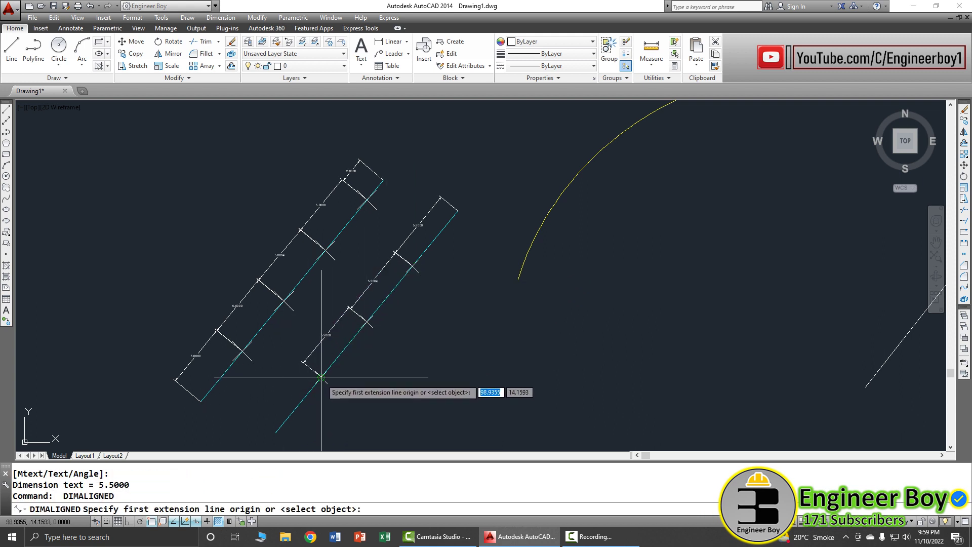
{"action": "left_click", "coordinate": [278, 430]}
{"action": "left_click", "coordinate": [269, 403]}
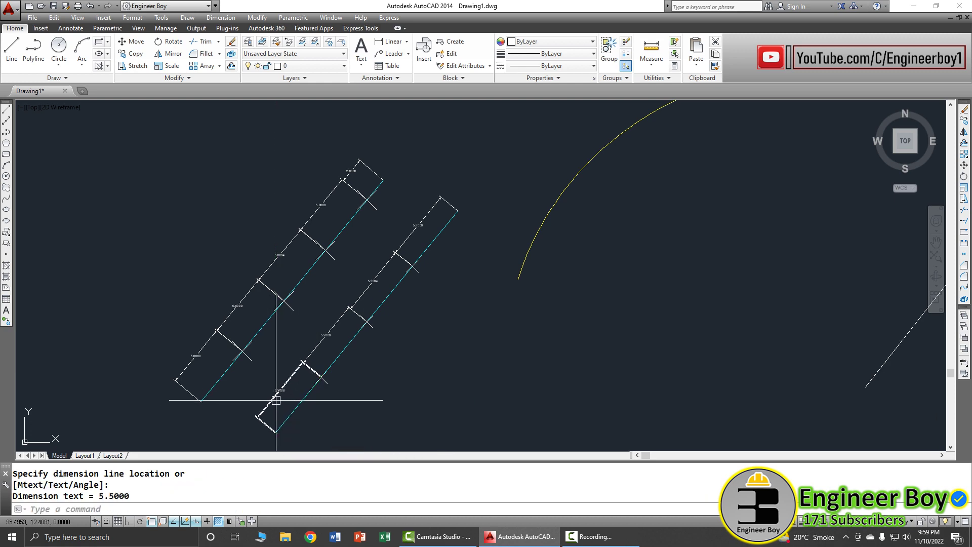
{"action": "scroll", "coordinate": [288, 312], "scroll_direction": "up", "scroll_amount": 3}
{"action": "scroll", "coordinate": [289, 312], "scroll_direction": "down", "scroll_amount": 2}
{"action": "scroll", "coordinate": [337, 331], "scroll_direction": "up", "scroll_amount": 4}
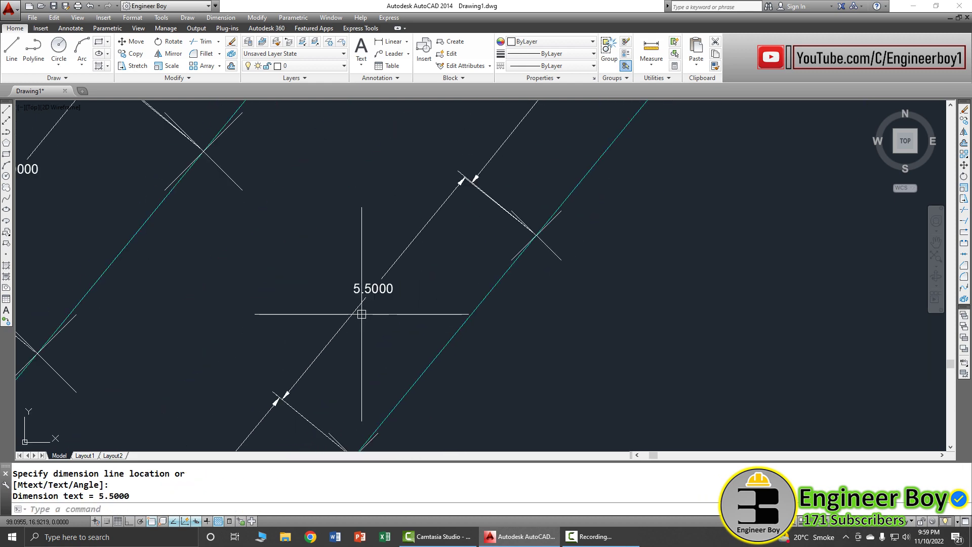
{"action": "scroll", "coordinate": [336, 327], "scroll_direction": "down", "scroll_amount": 1}
{"action": "scroll", "coordinate": [337, 320], "scroll_direction": "down", "scroll_amount": 3}
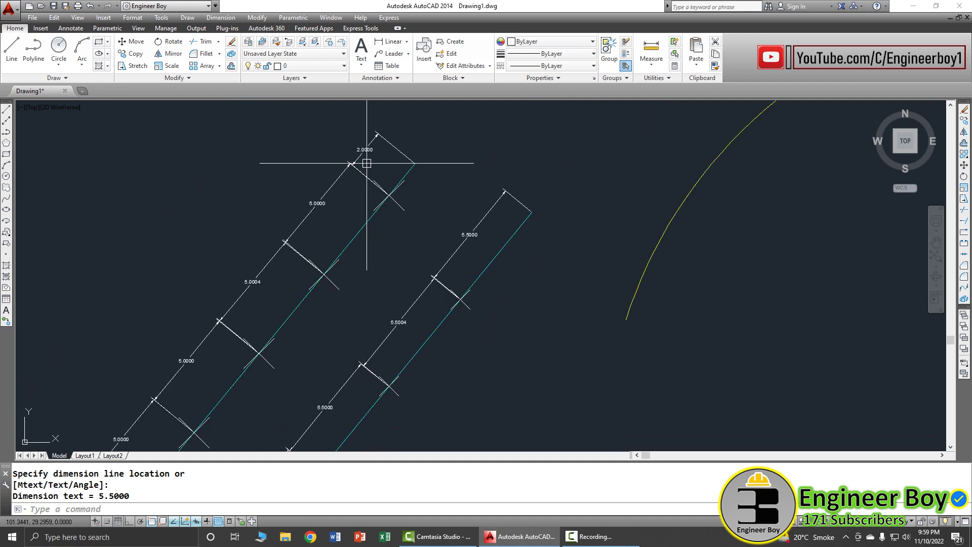
{"action": "scroll", "coordinate": [363, 152], "scroll_direction": "up", "scroll_amount": 2}
{"action": "scroll", "coordinate": [364, 175], "scroll_direction": "up", "scroll_amount": 2}
{"action": "scroll", "coordinate": [354, 205], "scroll_direction": "up", "scroll_amount": 1}
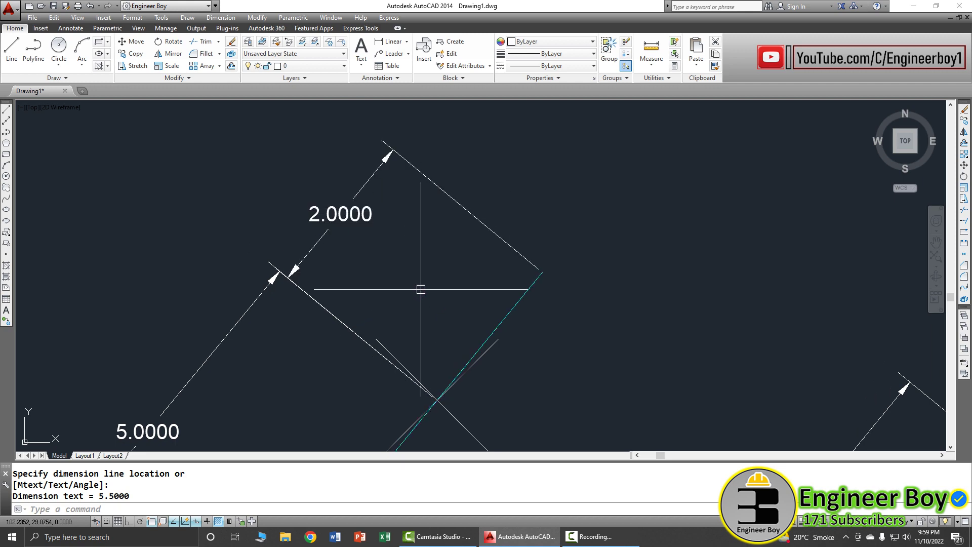
{"action": "scroll", "coordinate": [409, 224], "scroll_direction": "down", "scroll_amount": 5}
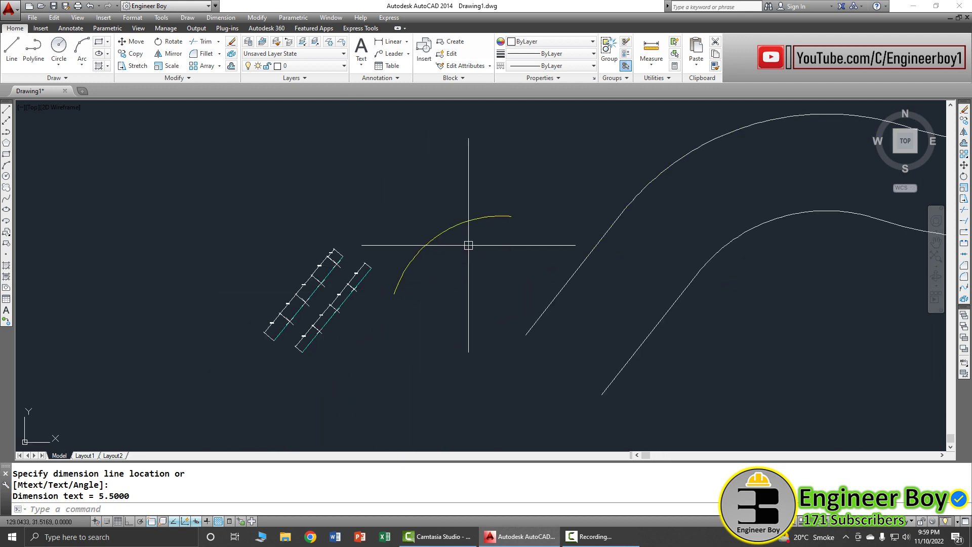
{"action": "scroll", "coordinate": [410, 223], "scroll_direction": "up", "scroll_amount": 2}
{"action": "scroll", "coordinate": [408, 223], "scroll_direction": "up", "scroll_amount": 1}
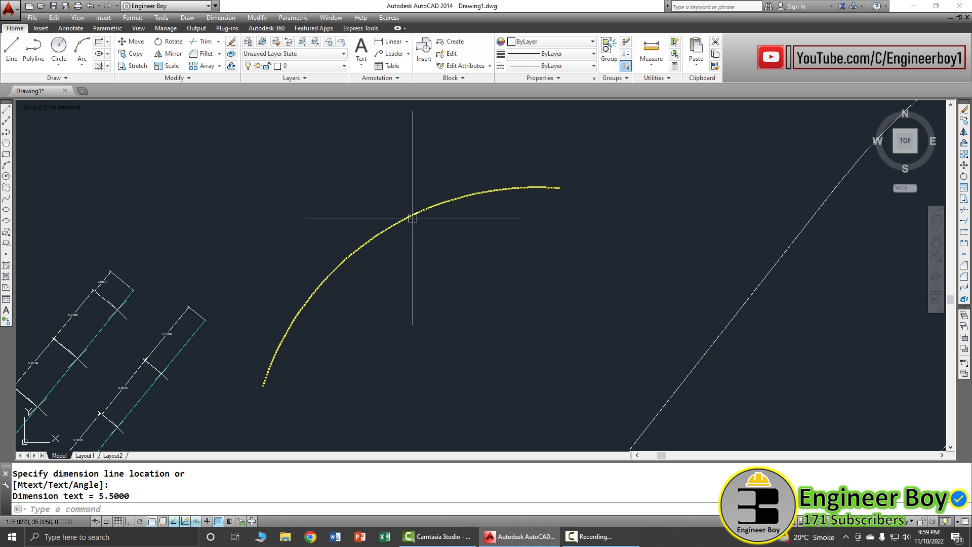
{"action": "mouse_move", "coordinate": [413, 217]}
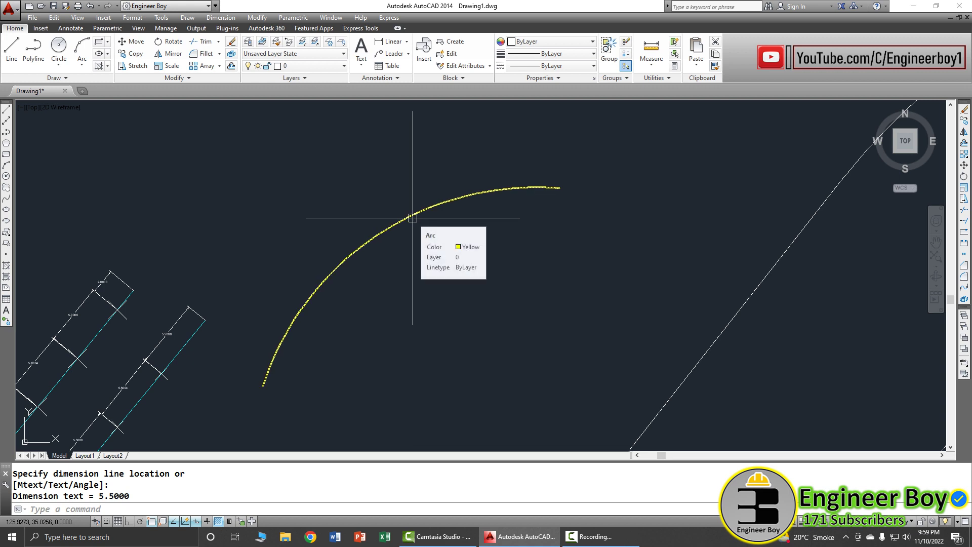
{"action": "type", "text": "ME"}
Mark the yellow arc with points every 2 units using MEASURE
{"action": "key", "text": "Return"}
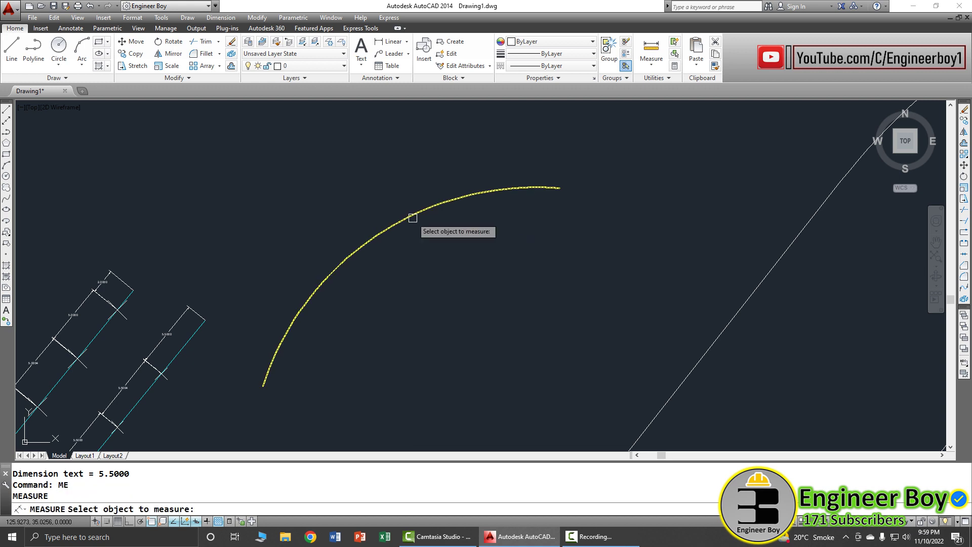
{"action": "left_click", "coordinate": [314, 293]}
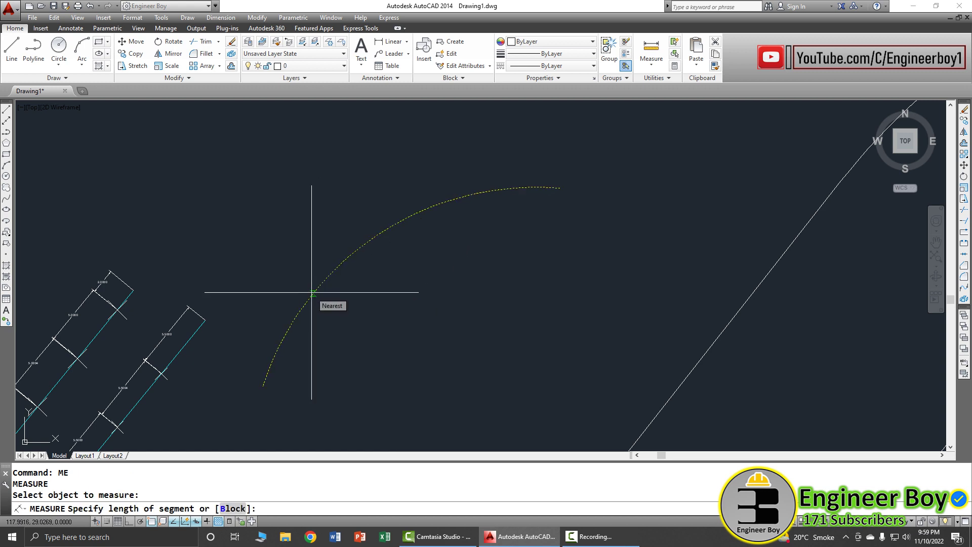
{"action": "type", "text": "2"}
{"action": "key", "text": "Return"}
{"action": "scroll", "coordinate": [280, 379], "scroll_direction": "up", "scroll_amount": 1}
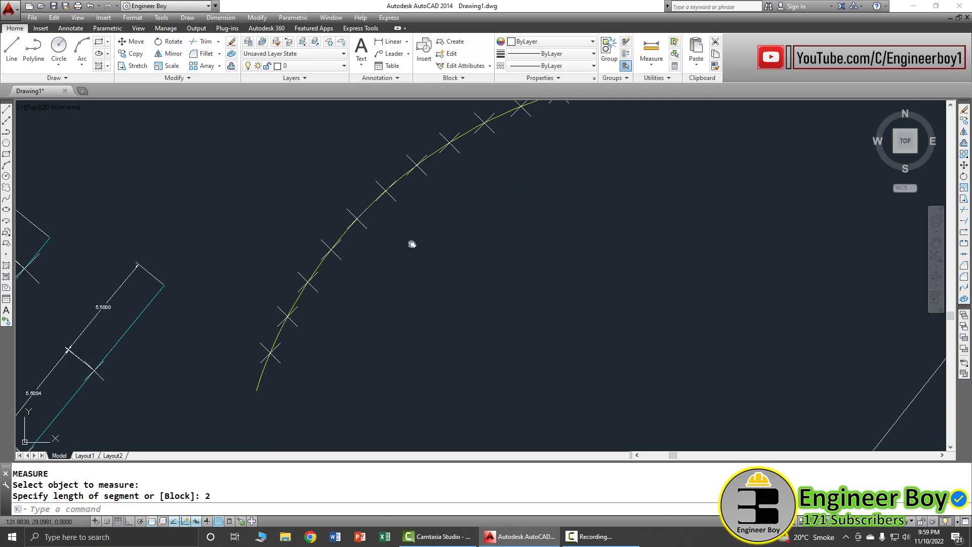
{"action": "middle_click_drag", "start_coordinate": [359, 276], "coordinate": [403, 251]}
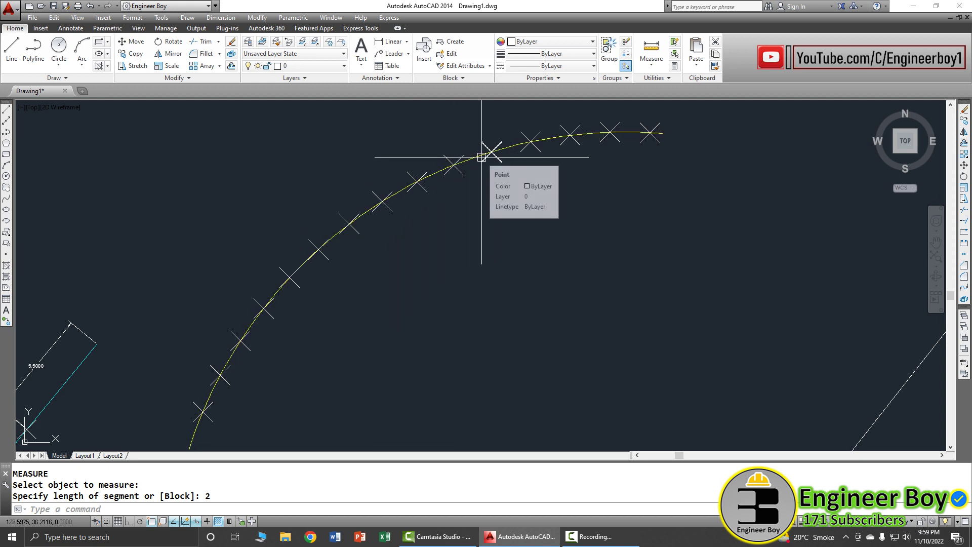
{"action": "left_click", "coordinate": [655, 78]}
Change the point style to the tick mark style
{"action": "left_click", "coordinate": [661, 102]}
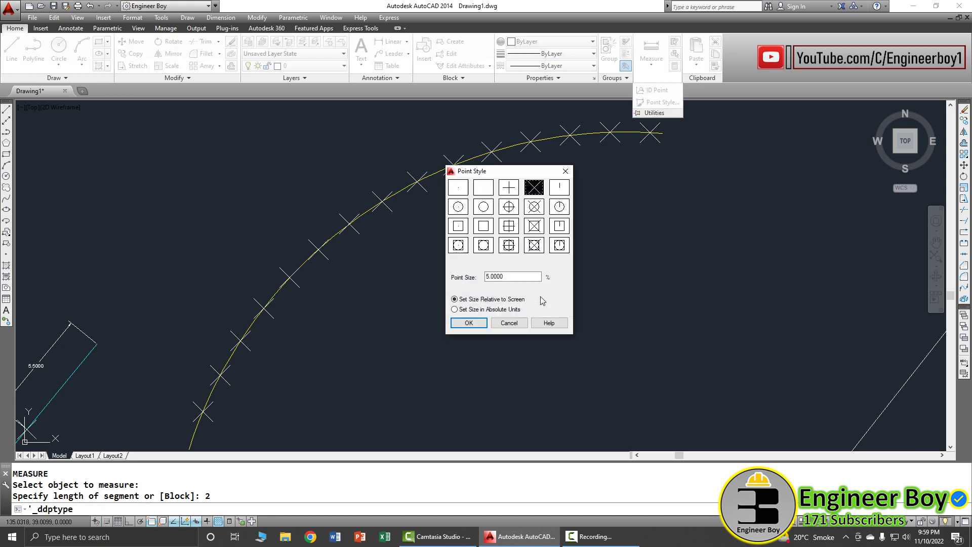
{"action": "left_click", "coordinate": [561, 188]}
{"action": "left_click", "coordinate": [469, 323]}
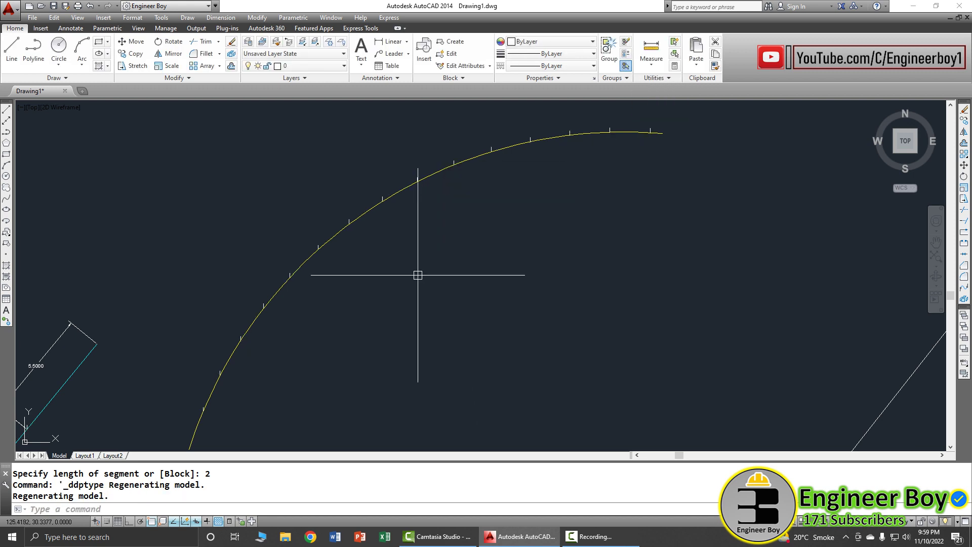
{"action": "middle_click_drag", "start_coordinate": [503, 231], "coordinate": [509, 221]}
{"action": "scroll", "coordinate": [194, 395], "scroll_direction": "up", "scroll_amount": 3}
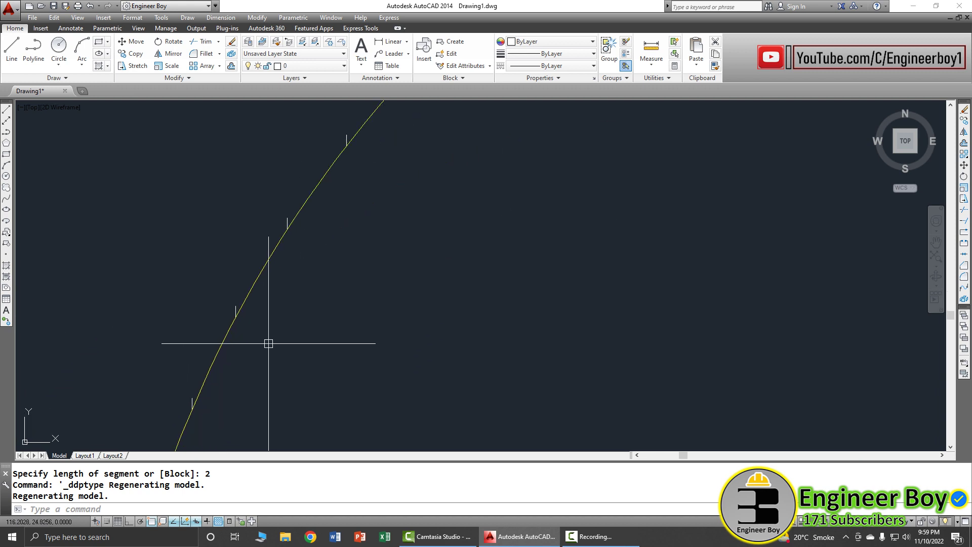
{"action": "scroll", "coordinate": [275, 346], "scroll_direction": "down", "scroll_amount": 2}
{"action": "scroll", "coordinate": [258, 251], "scroll_direction": "down", "scroll_amount": 3}
{"action": "scroll", "coordinate": [243, 293], "scroll_direction": "down", "scroll_amount": 1}
{"action": "scroll", "coordinate": [365, 282], "scroll_direction": "down", "scroll_amount": 1}
{"action": "scroll", "coordinate": [255, 312], "scroll_direction": "down", "scroll_amount": 1}
{"action": "scroll", "coordinate": [255, 312], "scroll_direction": "down", "scroll_amount": 1}
{"action": "scroll", "coordinate": [356, 296], "scroll_direction": "up", "scroll_amount": 2}
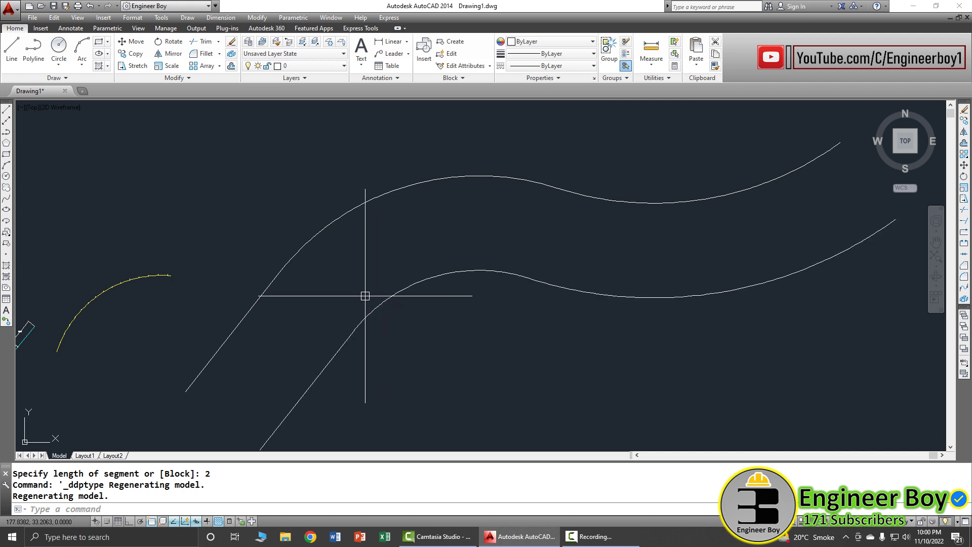
{"action": "type", "text": "ME"}
Start MEASURE on the upper S-curve using the 'plants' block
{"action": "key", "text": "Return"}
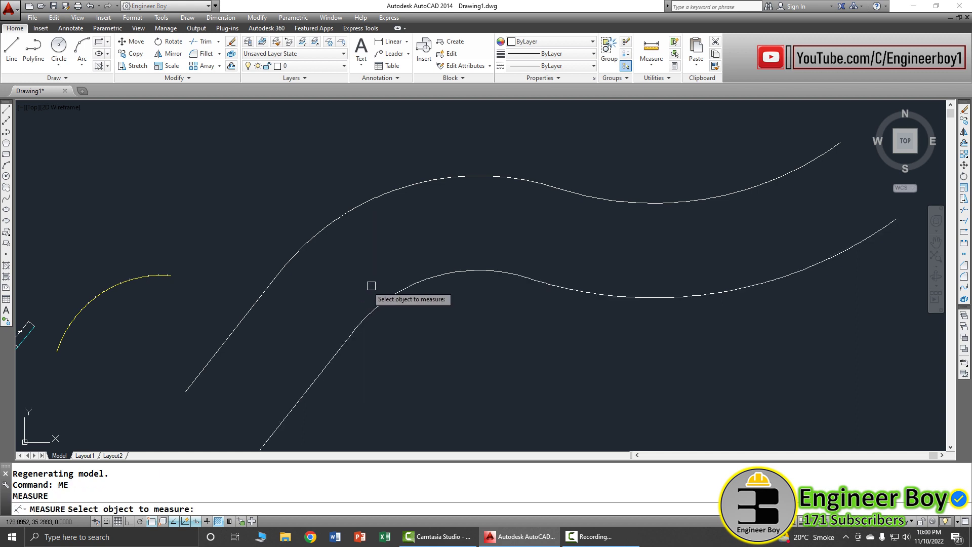
{"action": "left_click", "coordinate": [247, 320]}
{"action": "type", "text": "b"}
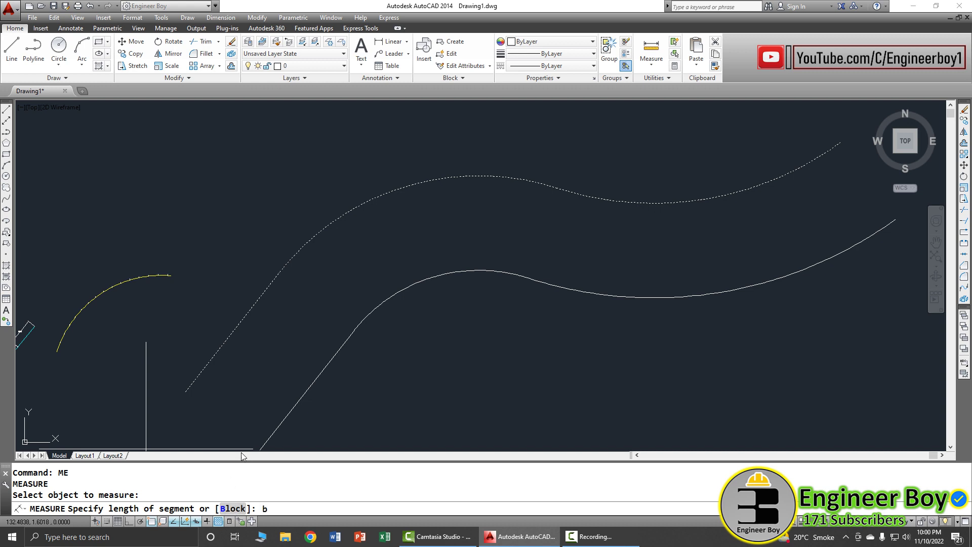
{"action": "key", "text": "Return"}
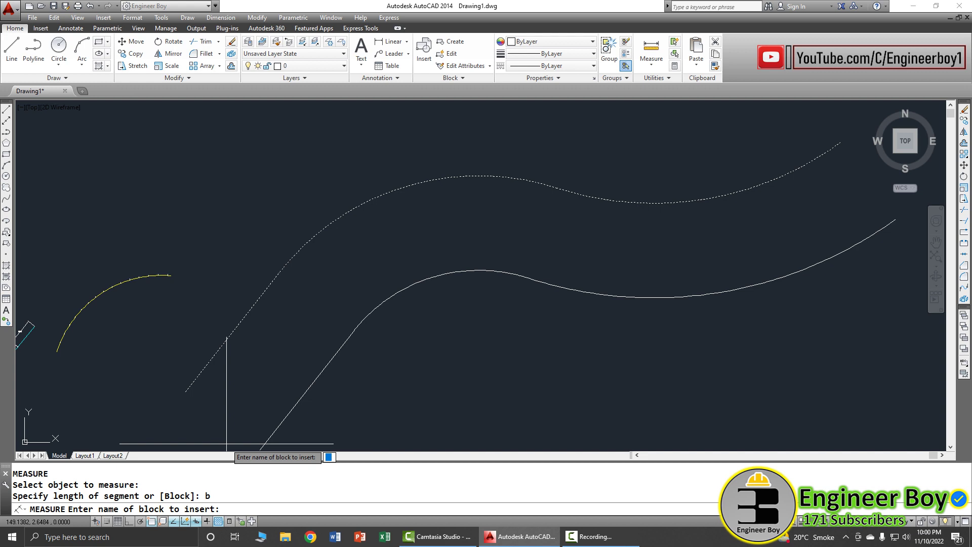
{"action": "type", "text": "plants"}
{"action": "key", "text": "Return"}
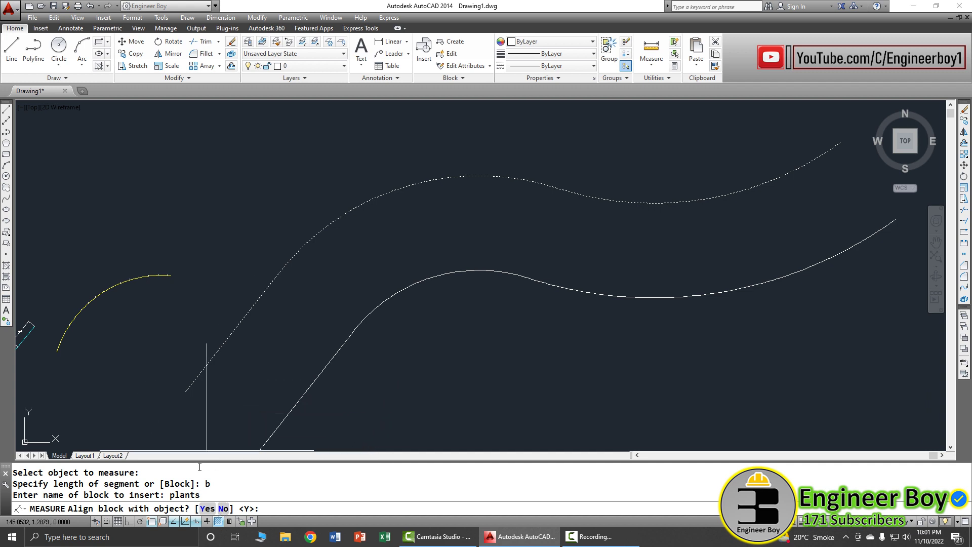
Align the plants blocks with the upper S-curve at 15-unit spacing
{"action": "left_click", "coordinate": [206, 509]}
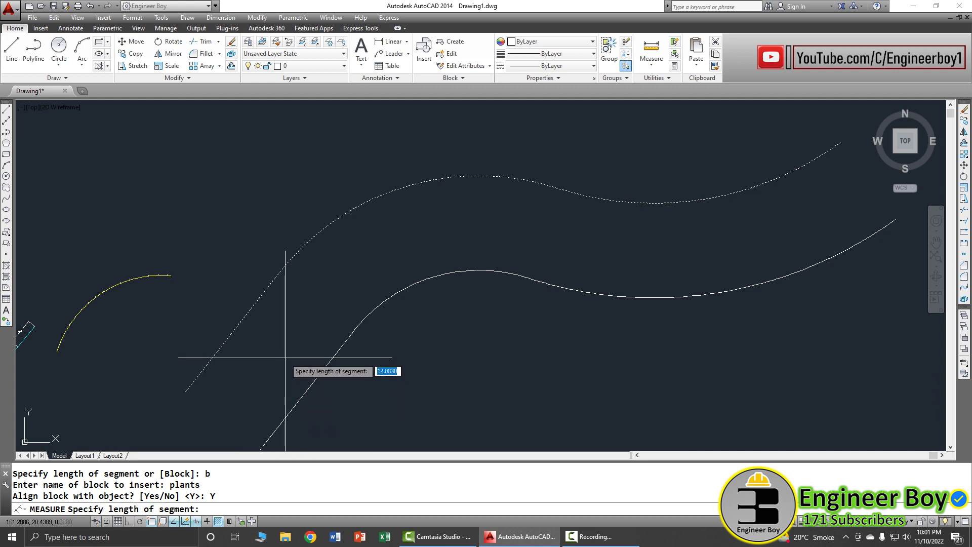
{"action": "type", "text": "15"}
{"action": "key", "text": "Return"}
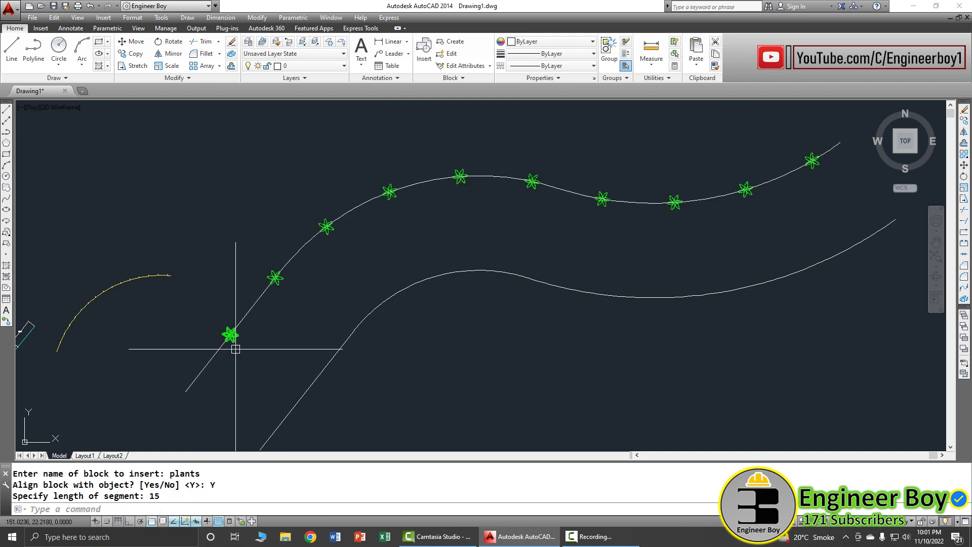
{"action": "scroll", "coordinate": [233, 332], "scroll_direction": "up", "scroll_amount": 5}
{"action": "scroll", "coordinate": [290, 345], "scroll_direction": "down", "scroll_amount": 4}
{"action": "scroll", "coordinate": [319, 289], "scroll_direction": "up", "scroll_amount": 5}
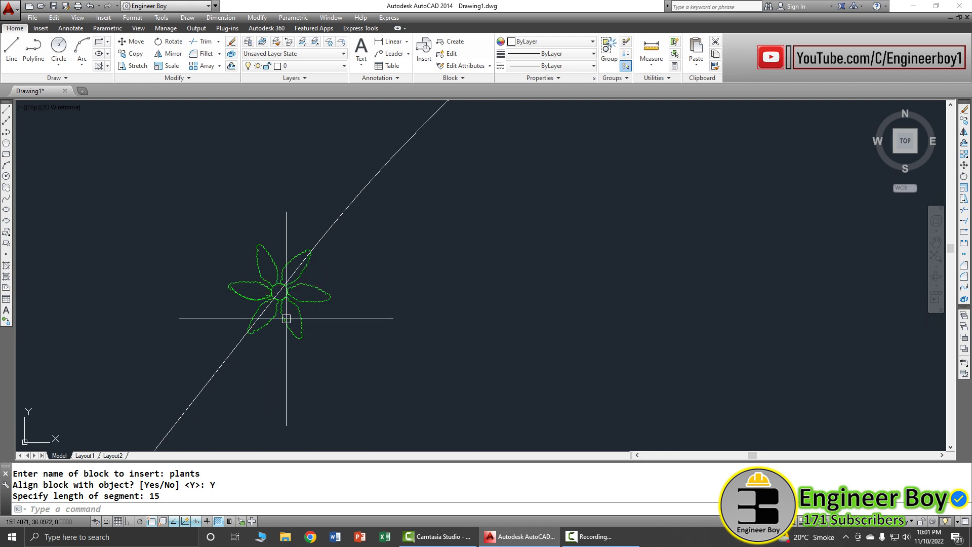
{"action": "scroll", "coordinate": [228, 334], "scroll_direction": "down", "scroll_amount": 3}
{"action": "scroll", "coordinate": [376, 254], "scroll_direction": "down", "scroll_amount": 3}
{"action": "scroll", "coordinate": [380, 251], "scroll_direction": "down", "scroll_amount": 2}
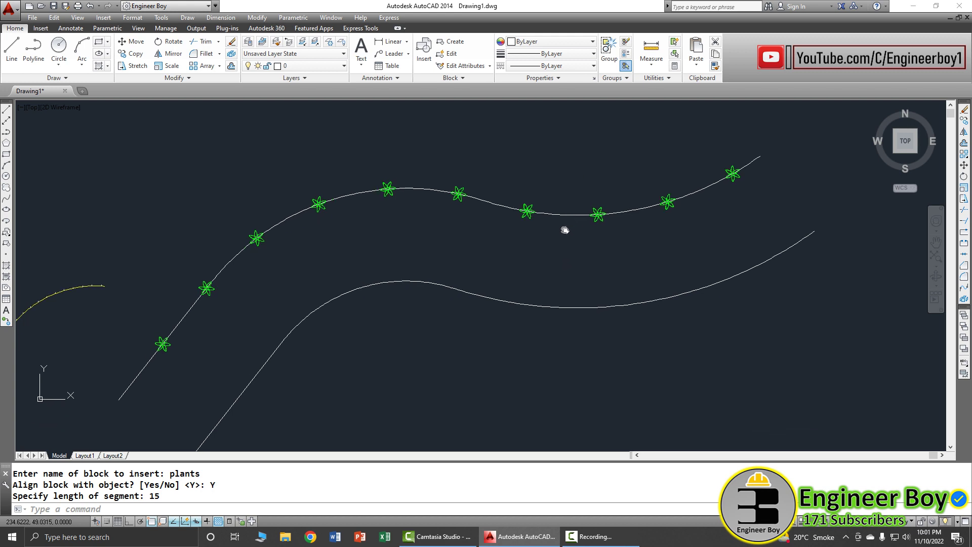
{"action": "middle_click_drag", "start_coordinate": [563, 267], "coordinate": [582, 206]}
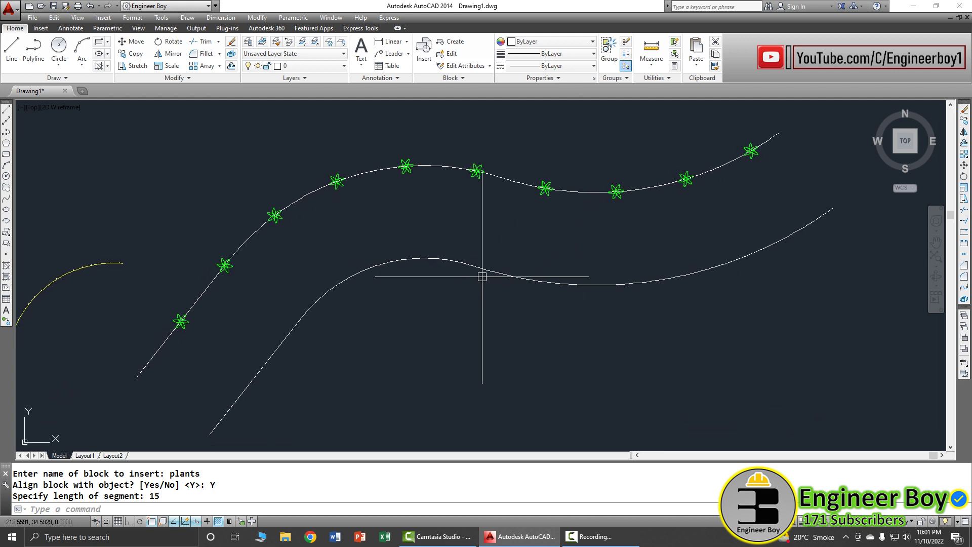
{"action": "type", "text": "me"}
MEASURE the lower S-curve with the aligned 'plants' block every 5 units
{"action": "key", "text": "Return"}
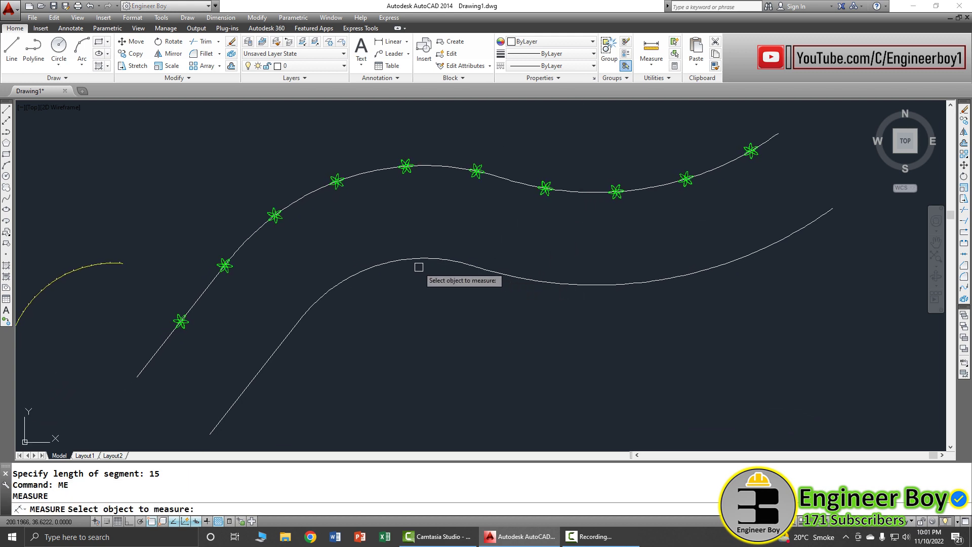
{"action": "left_click", "coordinate": [411, 262]}
{"action": "type", "text": "b"}
{"action": "key", "text": "Return"}
{"action": "type", "text": "plants"}
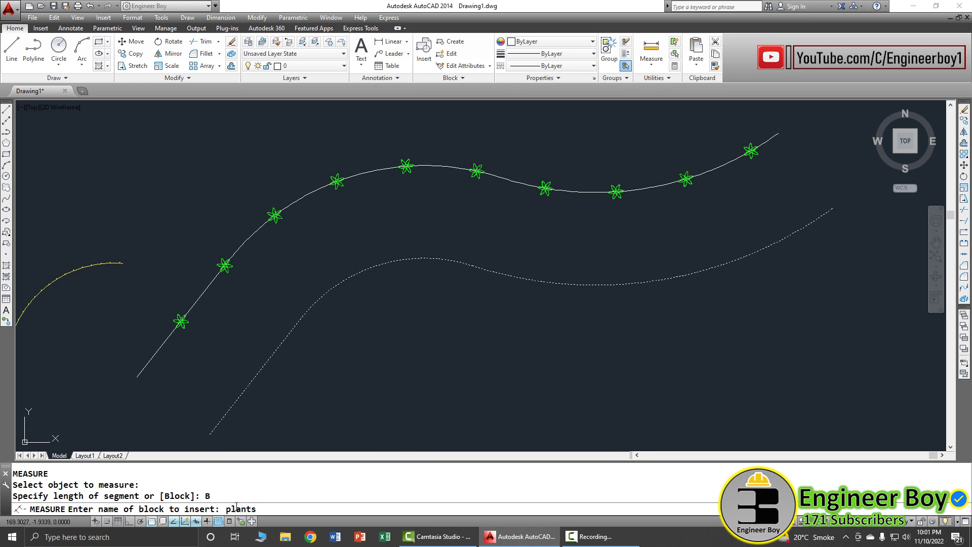
{"action": "key", "text": "Return"}
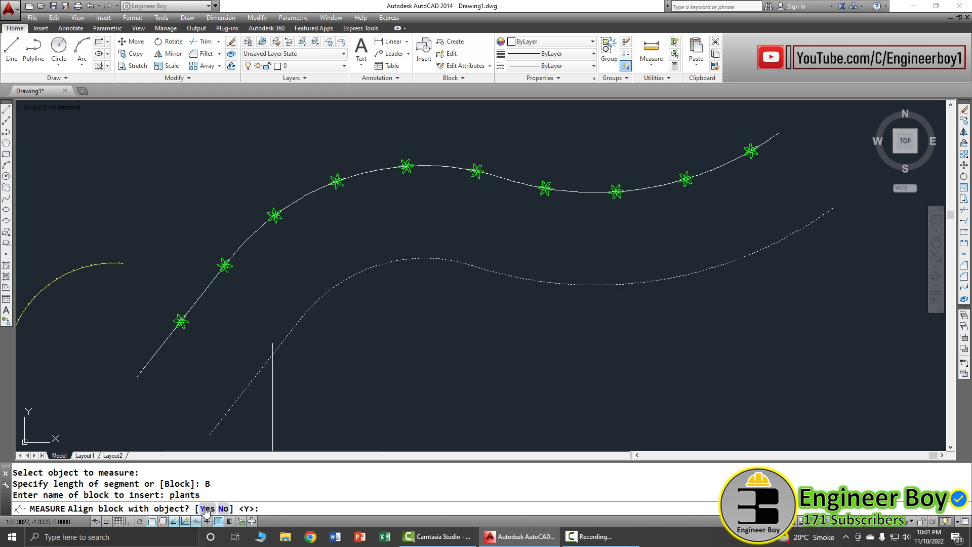
{"action": "left_click", "coordinate": [205, 508]}
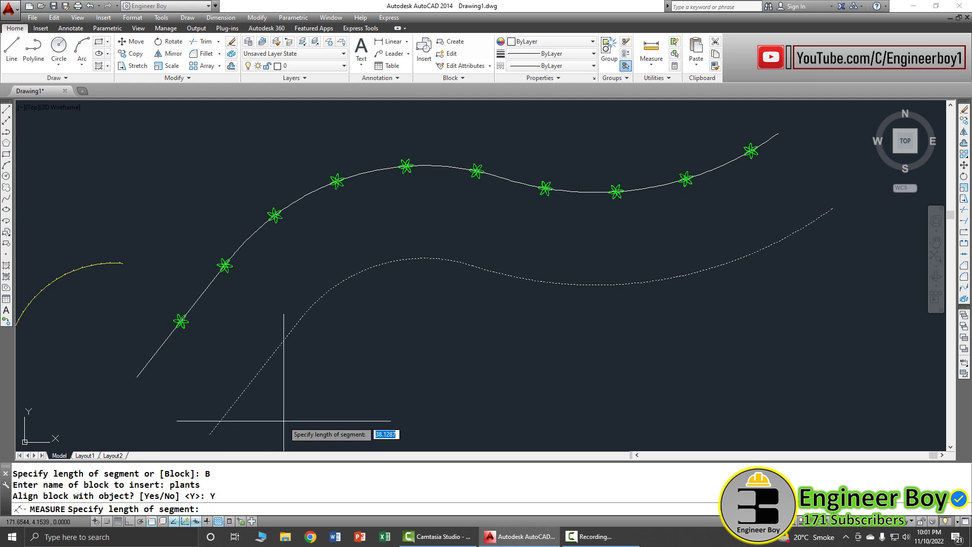
{"action": "type", "text": "5"}
{"action": "key", "text": "Return"}
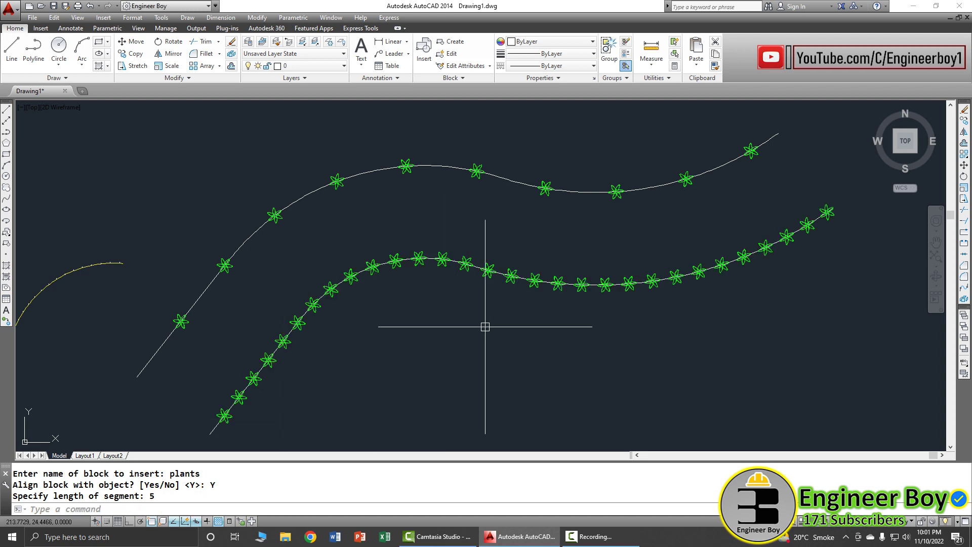
{"action": "middle_click_drag", "start_coordinate": [602, 328], "coordinate": [595, 326]}
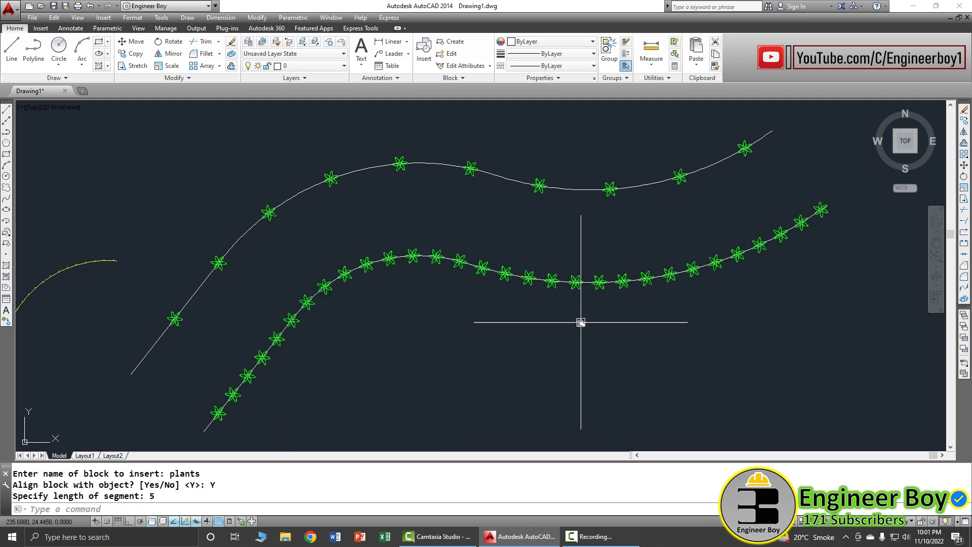